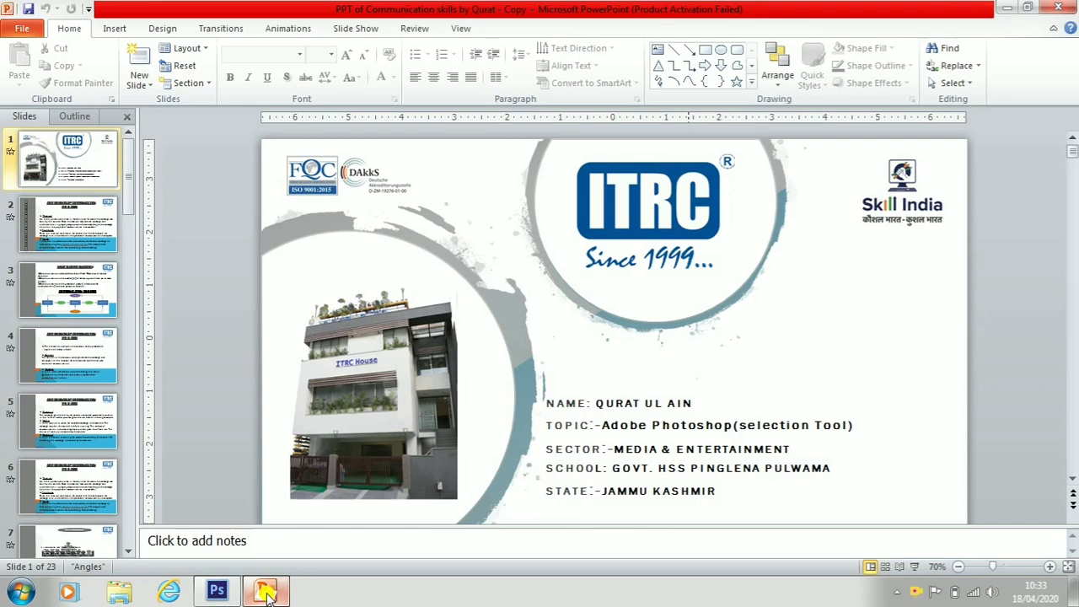
- Switch to Photoshop, move the whole baby photo layer toward the lower right with the Move tool and undo the move
click(217, 594)
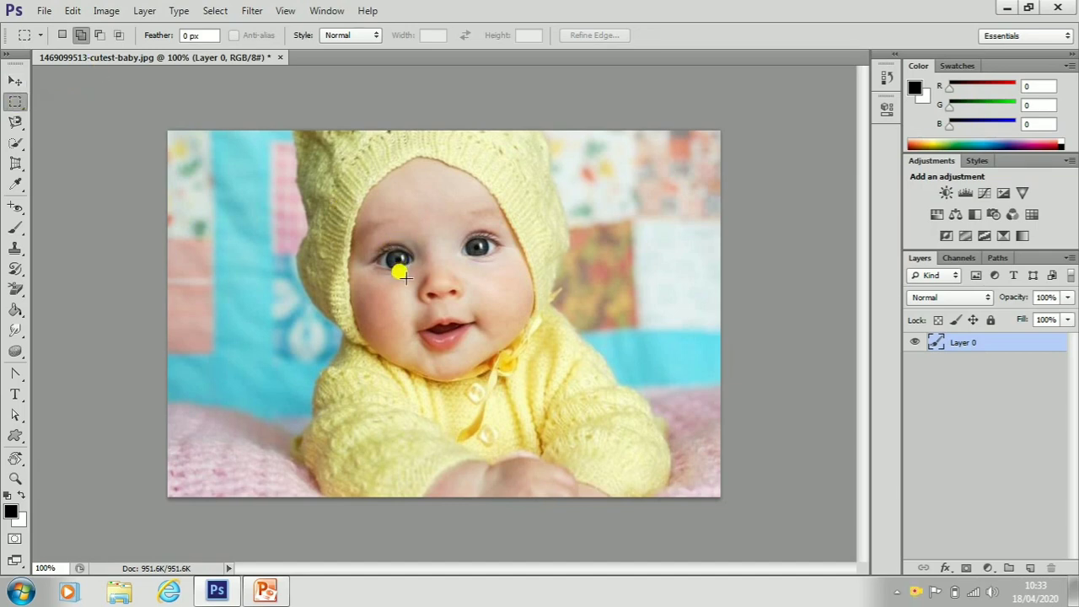
key(v)
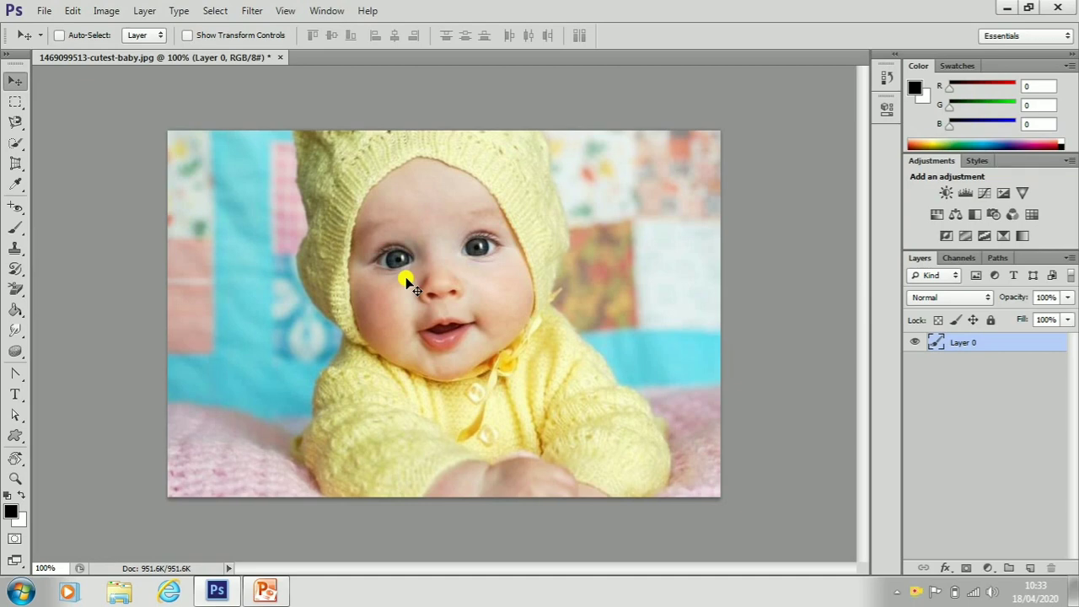
drag(357, 210, 486, 249)
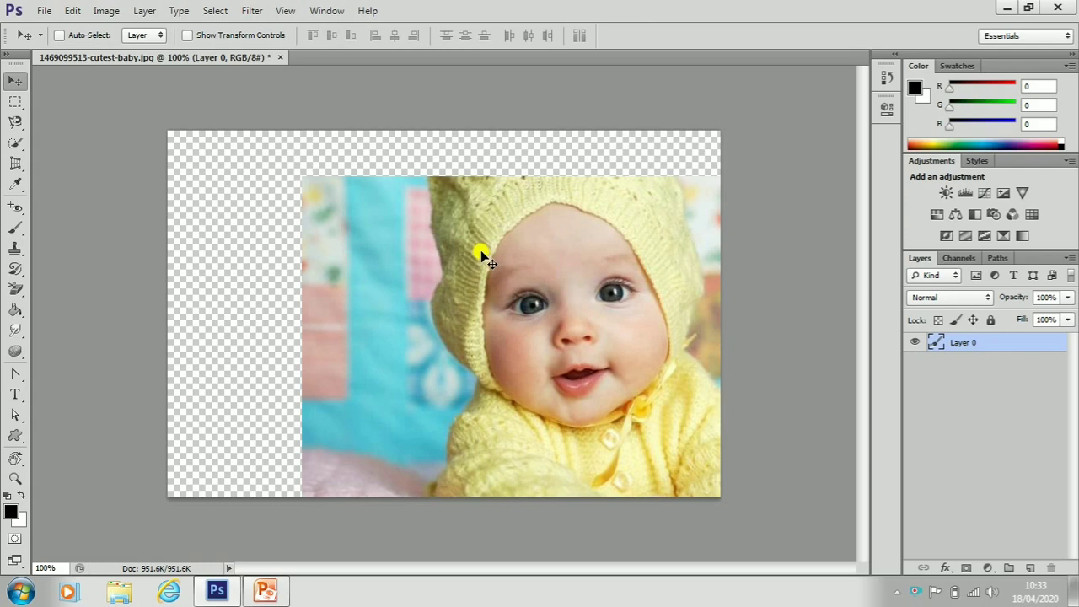
key(ctrl+z)
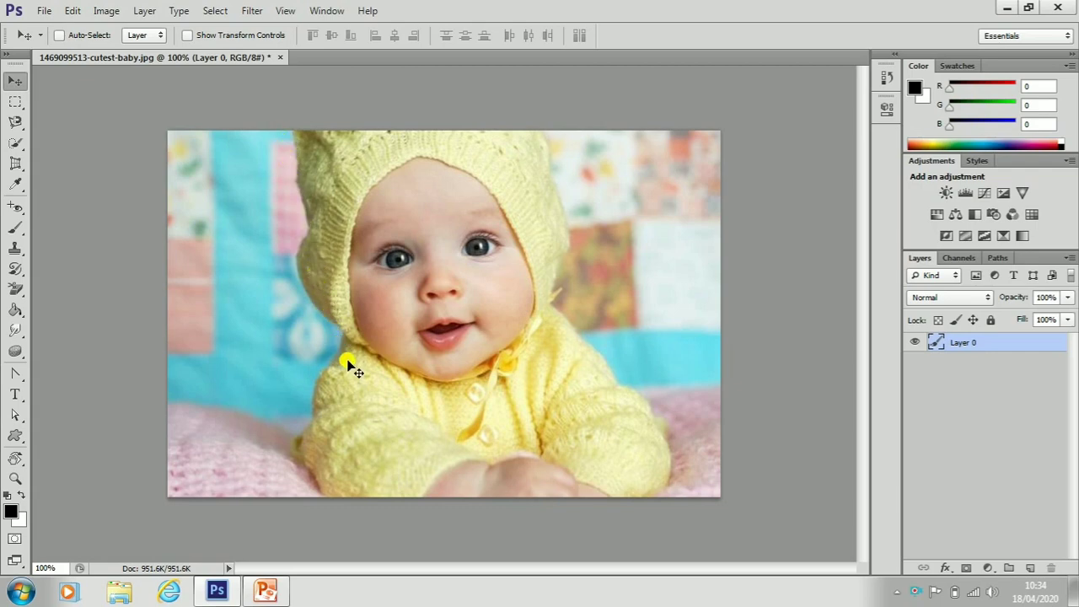
- Select the baby's head with a rectangular marquee and move the selected pixels to the lower-right corner of the photo
click(15, 101)
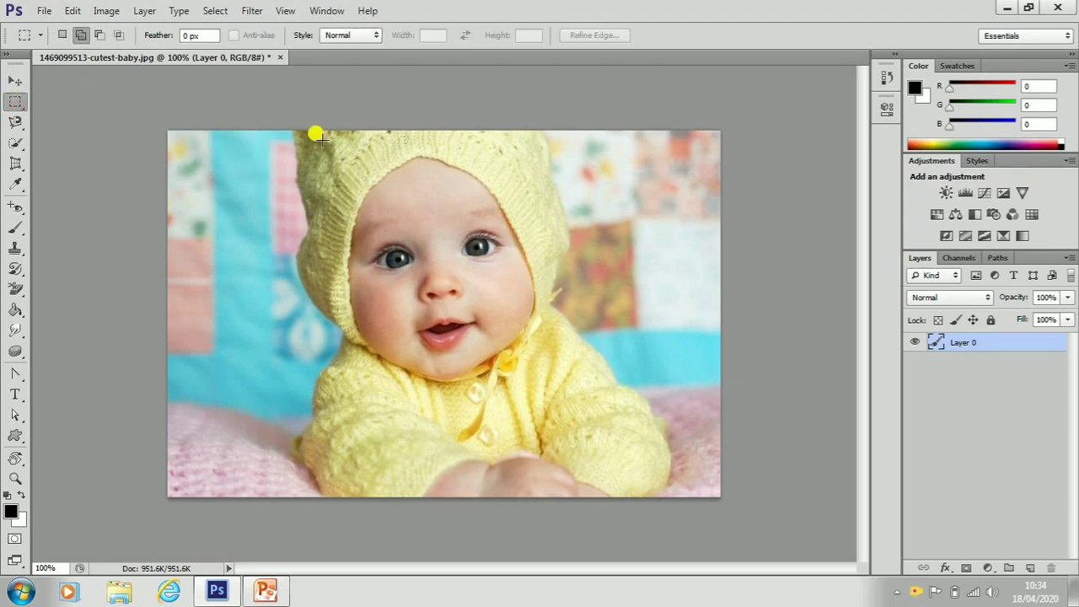
drag(278, 126, 585, 392)
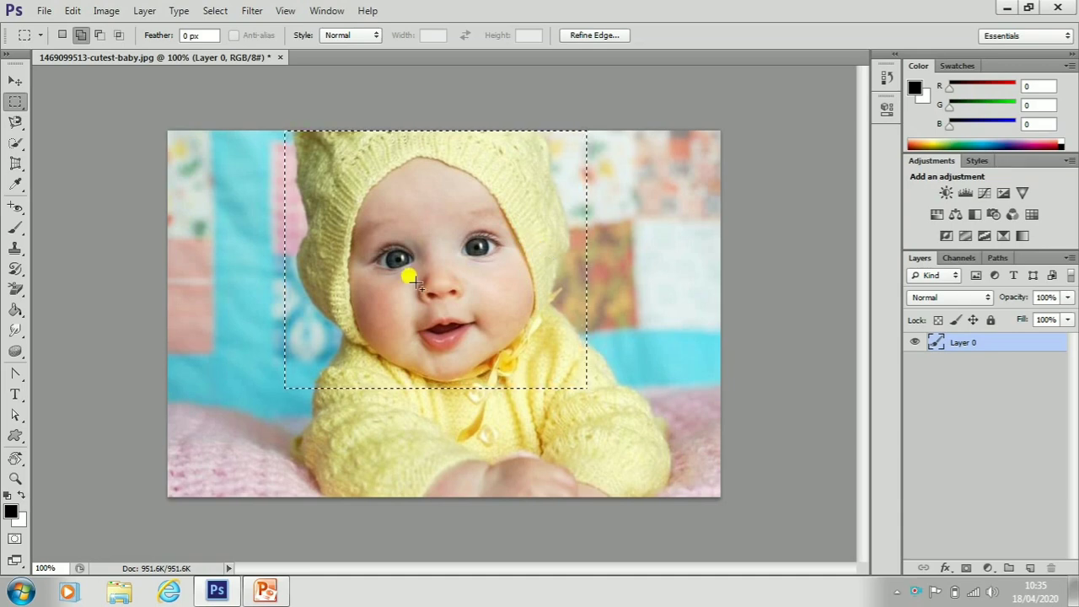
key(v)
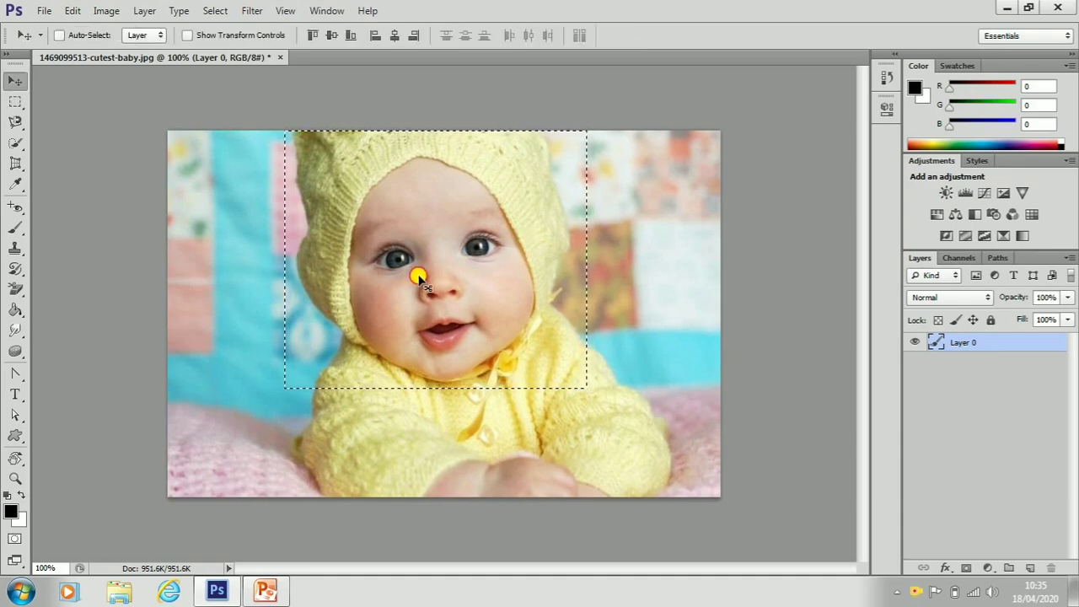
drag(421, 280, 297, 425)
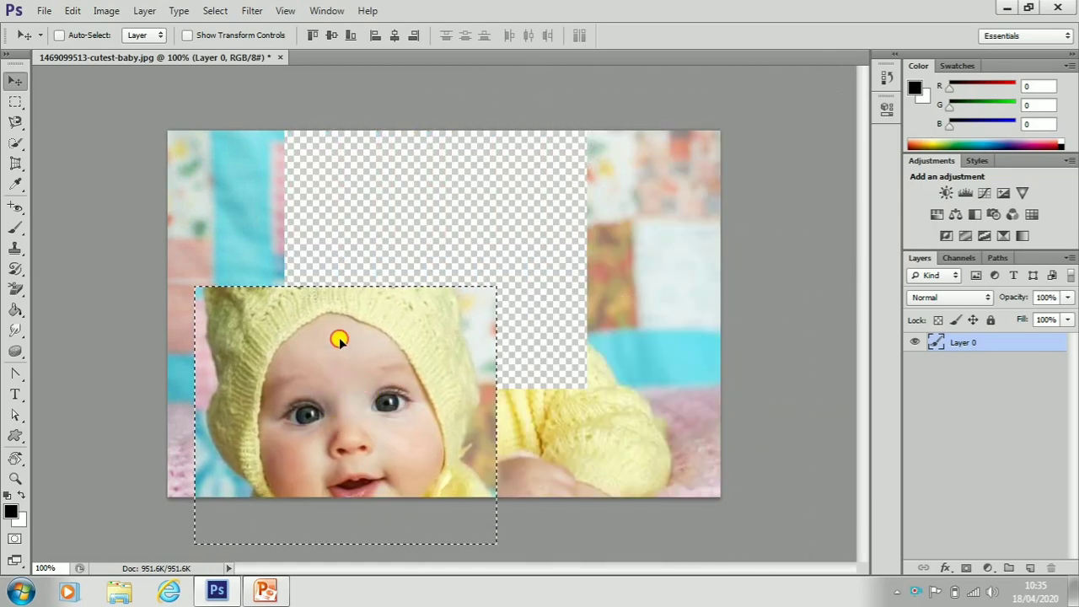
drag(338, 339, 694, 415)
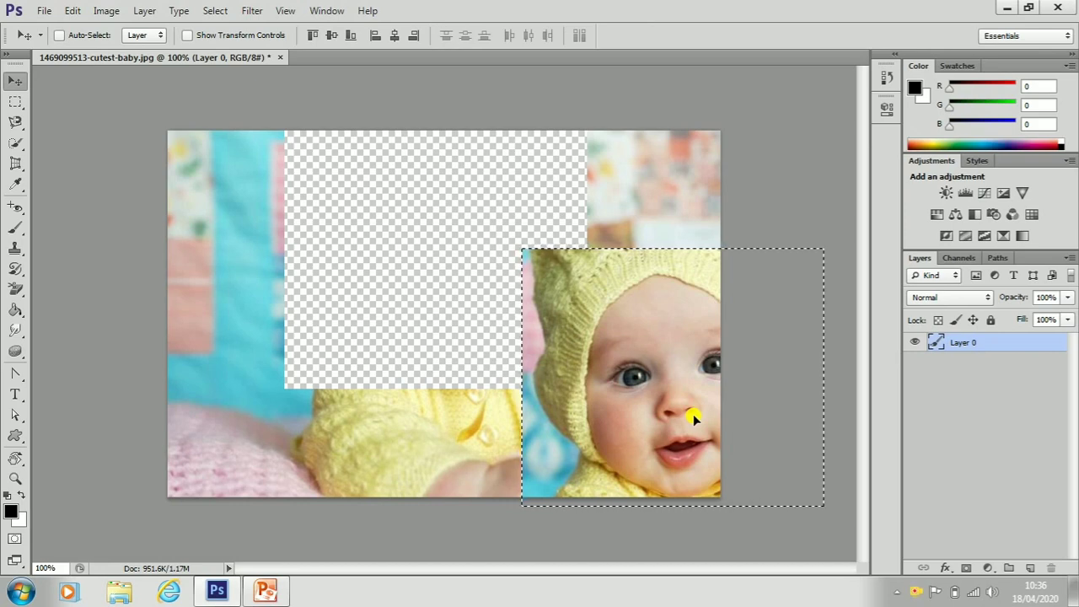
- Undo the move of the baby's head and deselect the marquee
key(ctrl+z)
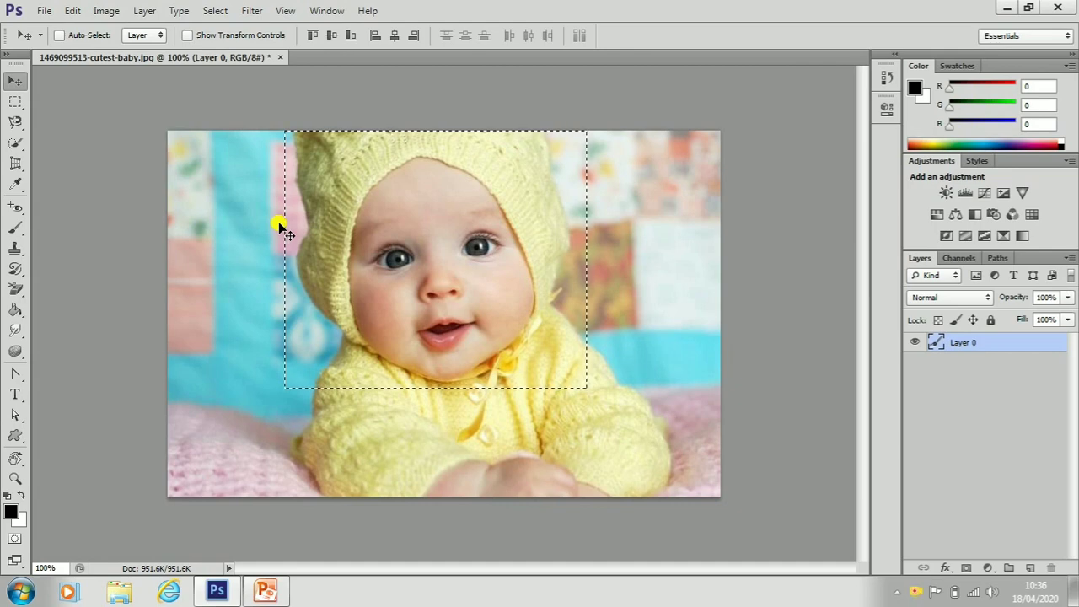
key(ctrl+d)
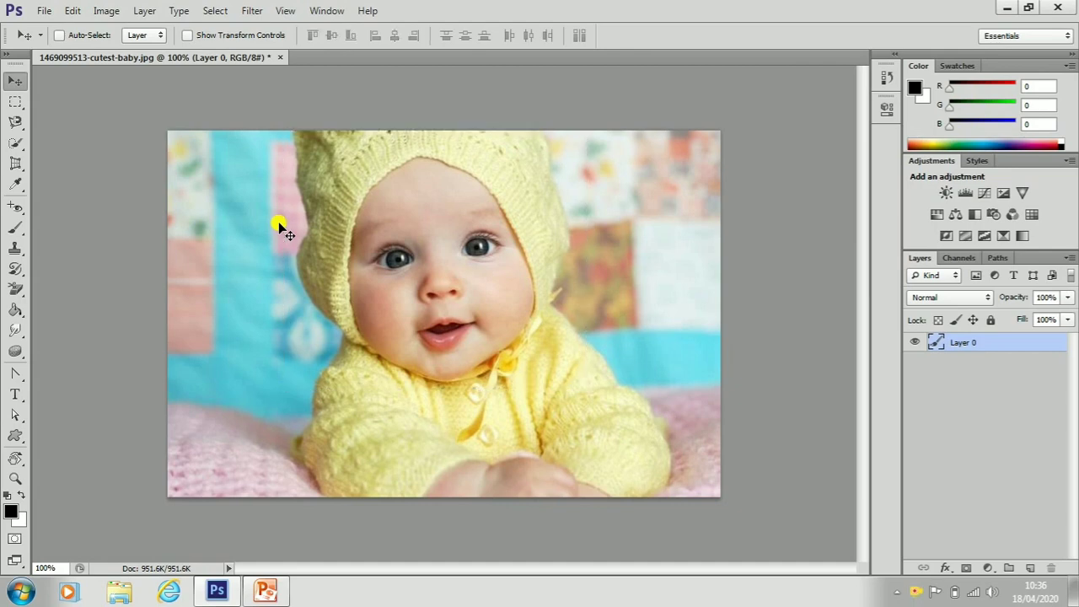
- Draw a rectangular marquee around the baby's head and set the tool to New Selection mode
click(15, 101)
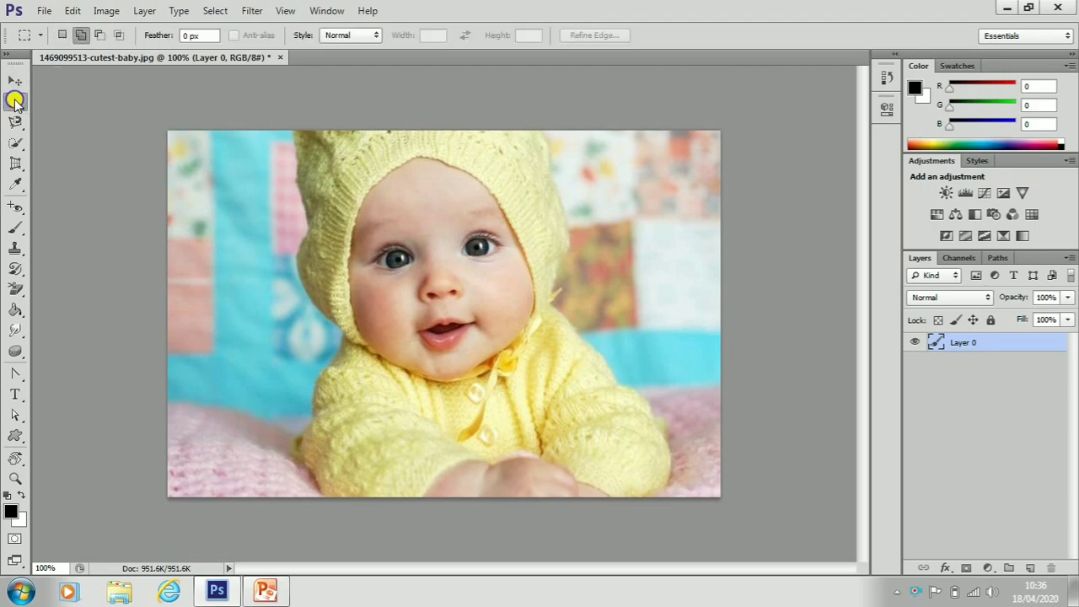
click(16, 101)
click(17, 102)
click(16, 101)
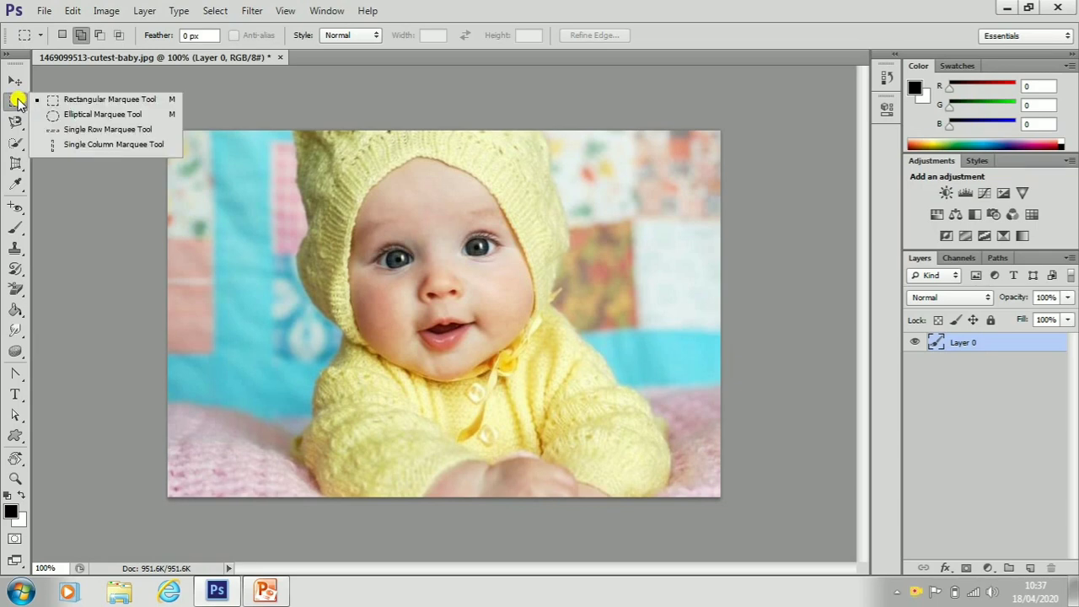
click(108, 102)
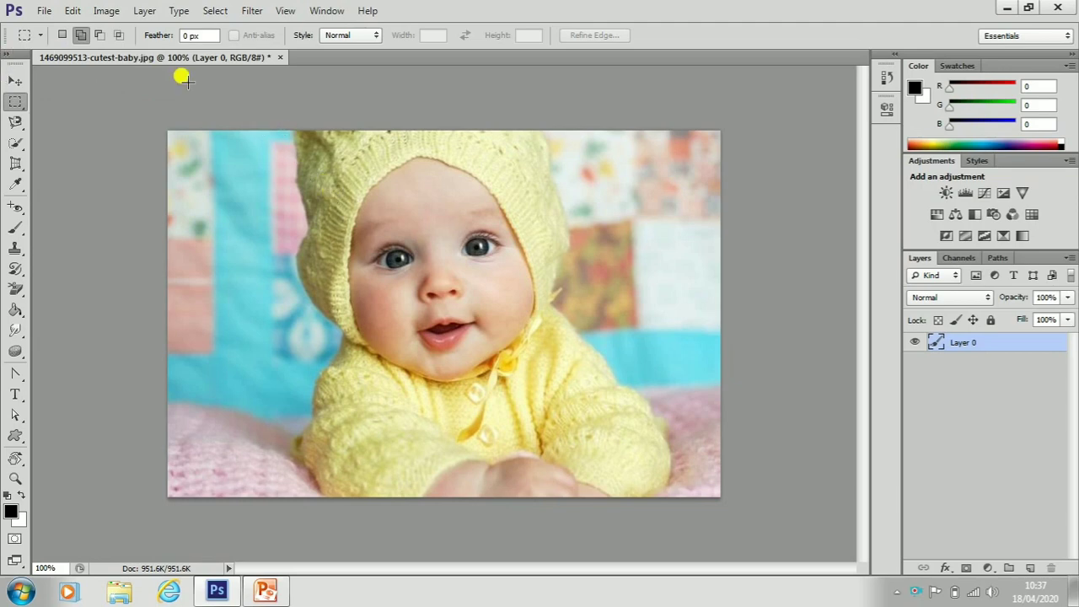
drag(257, 135, 607, 373)
click(607, 373)
key(ctrl+z)
click(62, 35)
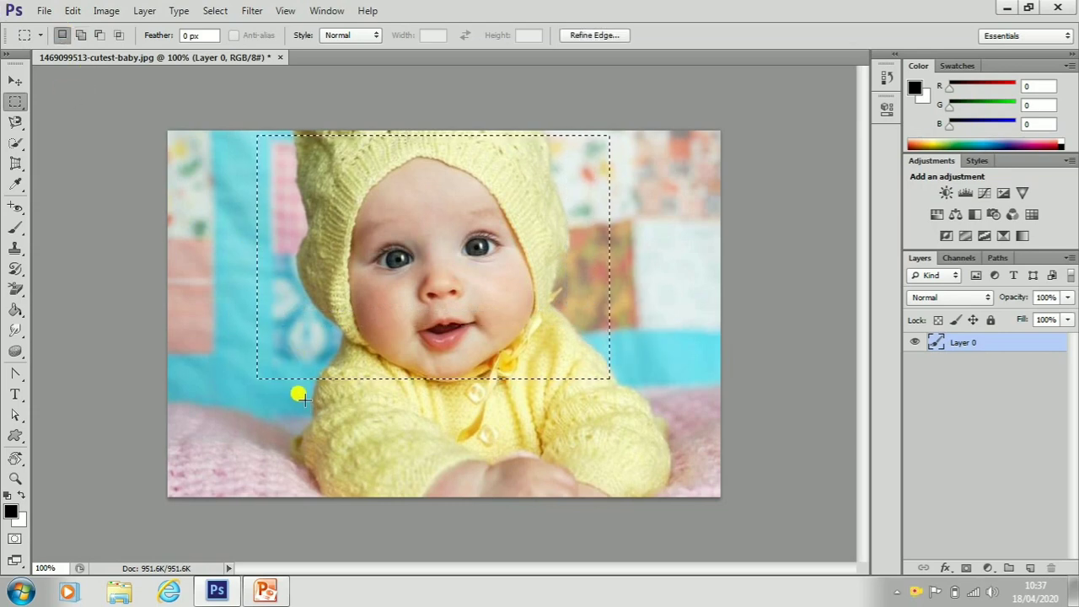
- Draw successive replacing marquees over the baby's arms and the background on both sides, ending with a rectangle around the face
drag(303, 396, 578, 480)
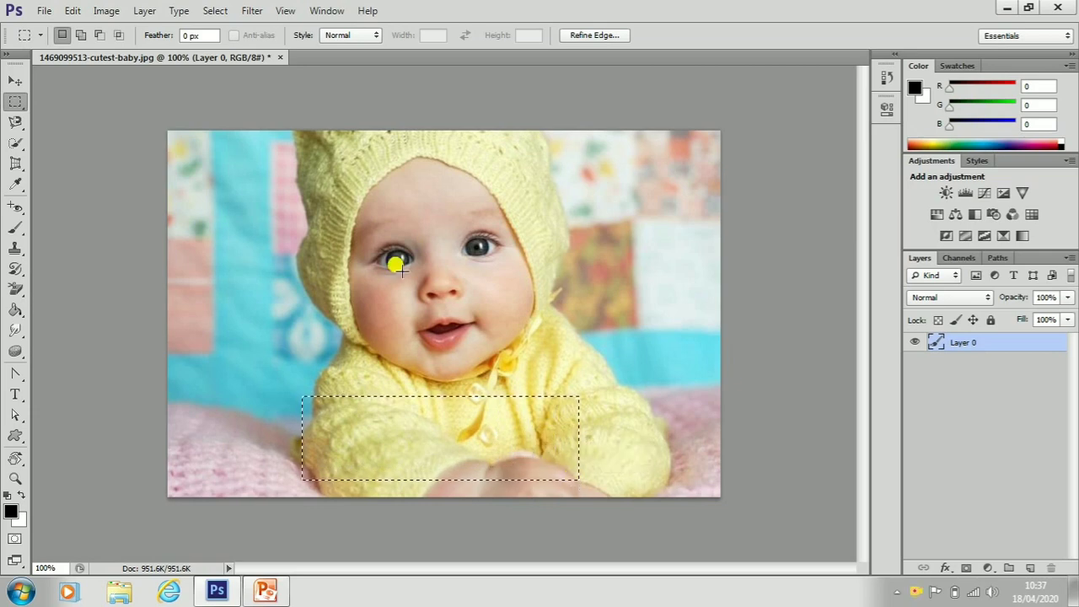
drag(198, 170, 293, 376)
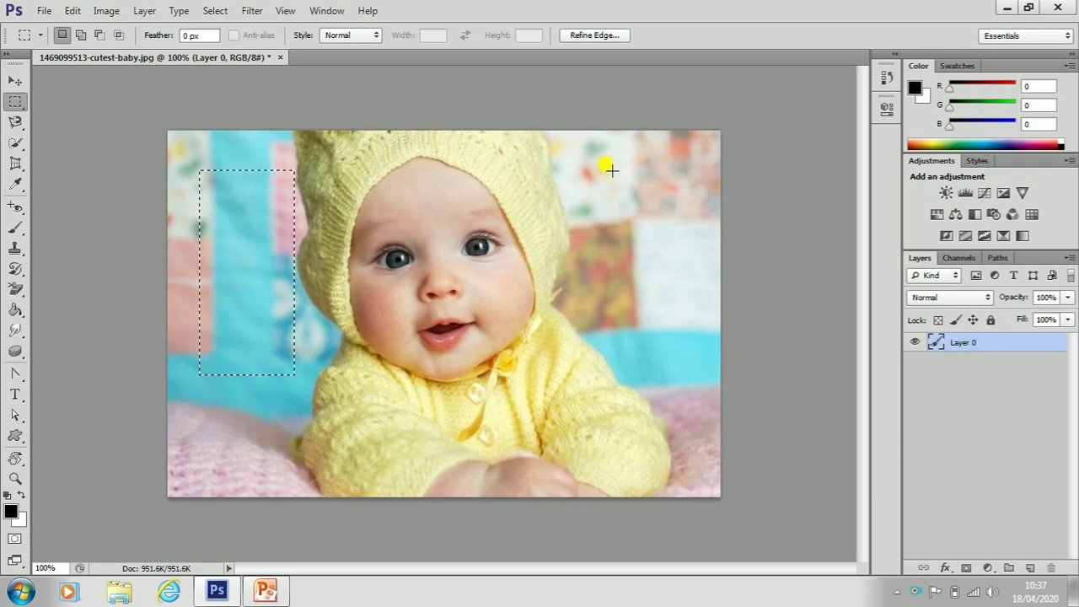
drag(611, 171, 689, 386)
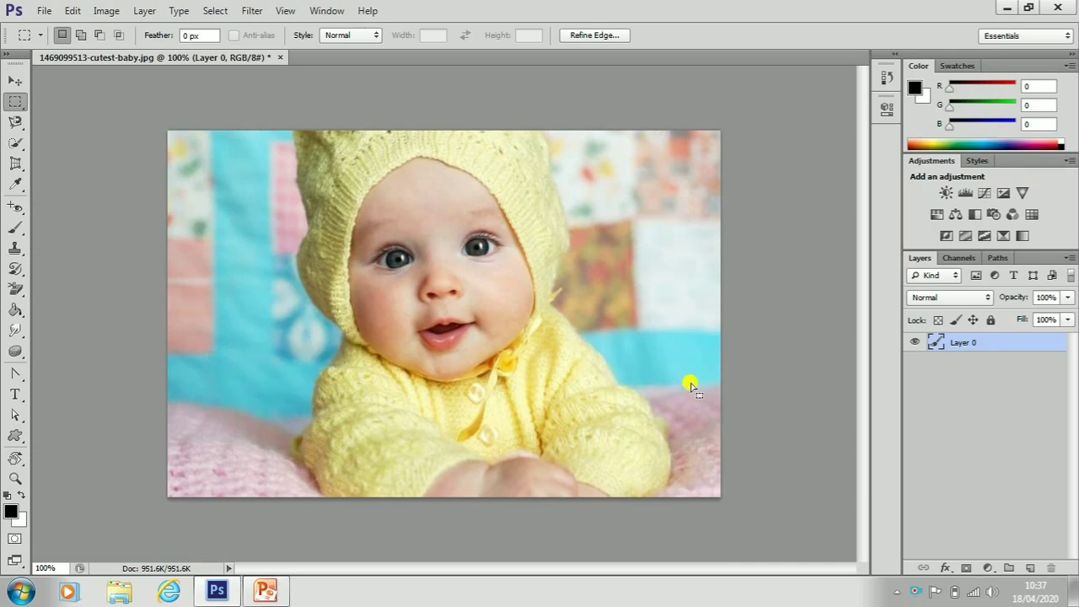
drag(227, 181, 321, 411)
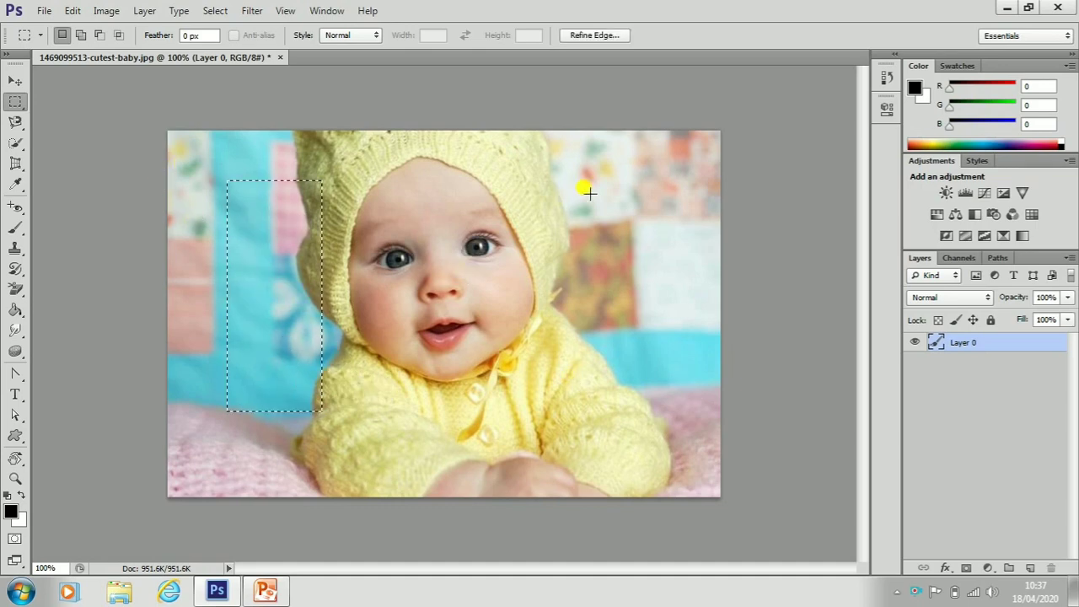
drag(586, 187, 675, 434)
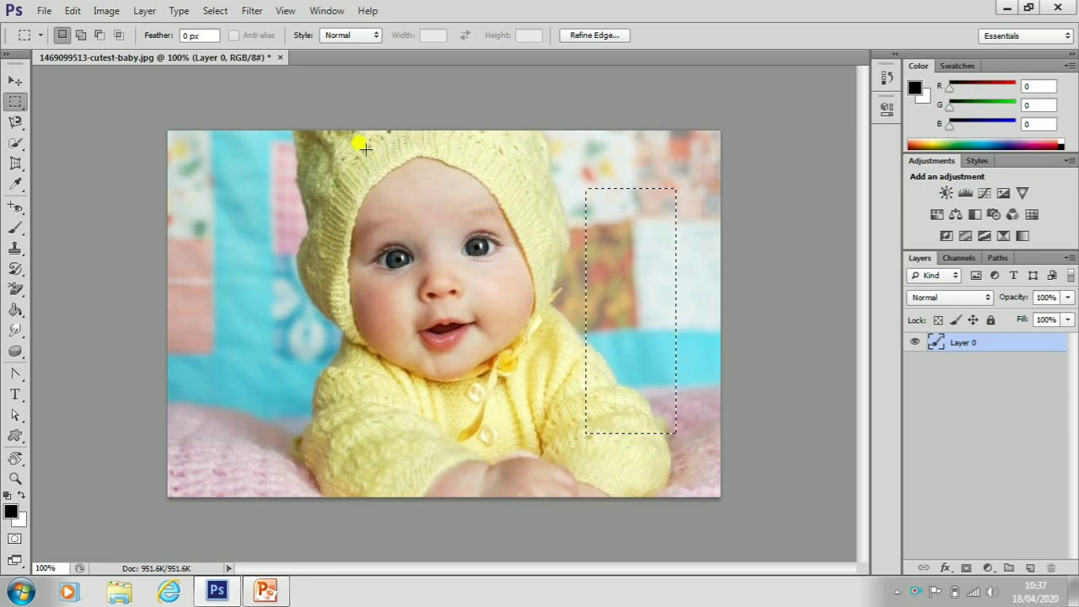
drag(332, 150, 525, 399)
click(525, 399)
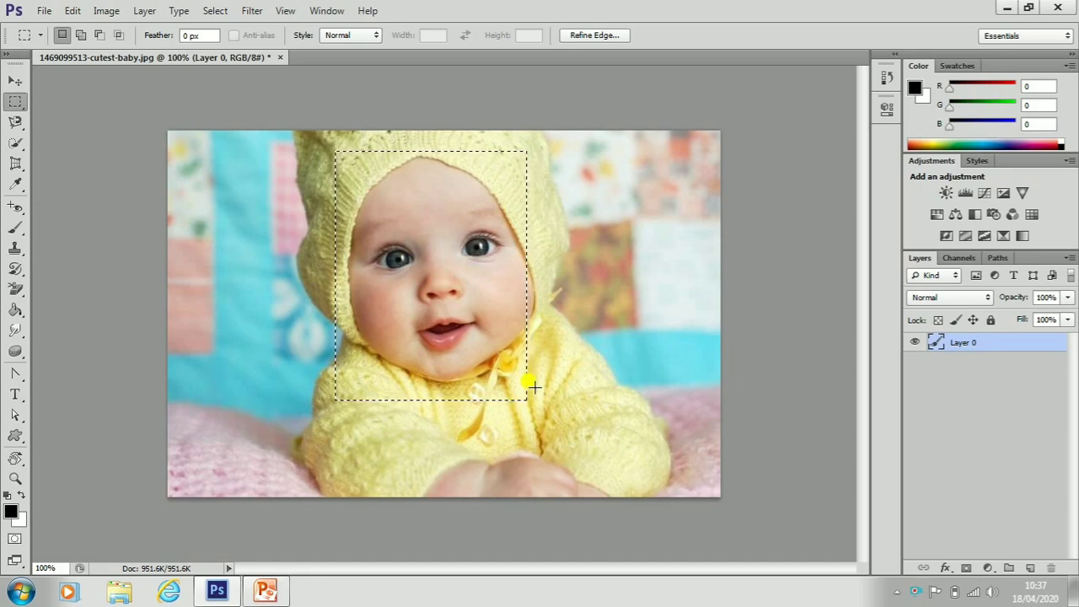
- In Add to Selection mode, extend the face selection with overlapping rectangles over the lower right, the lower left and the top of the hood
click(82, 36)
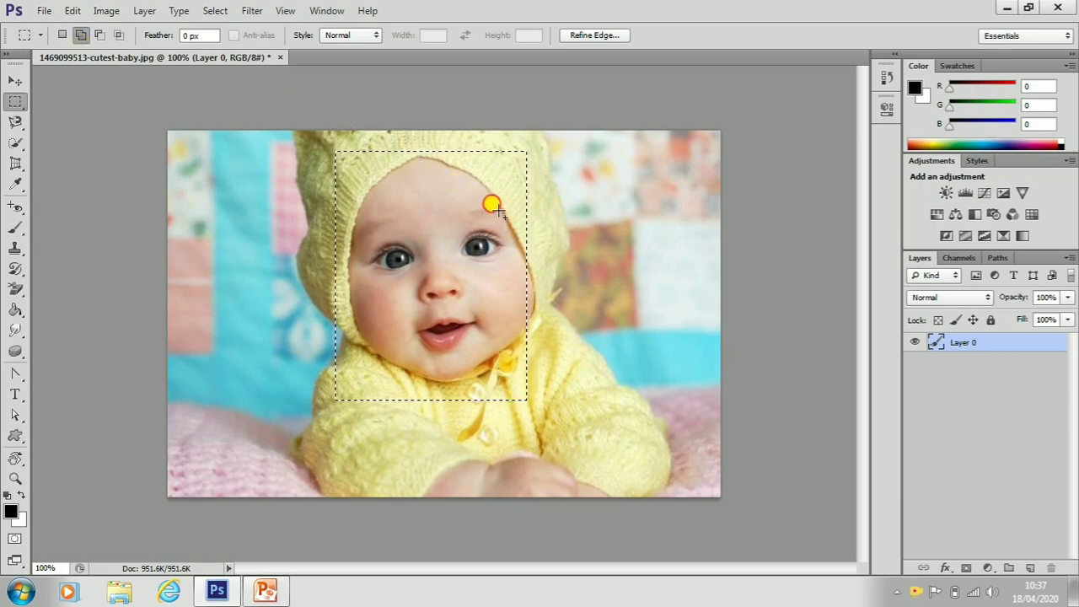
drag(494, 207, 644, 450)
drag(267, 226, 447, 476)
key(Escape)
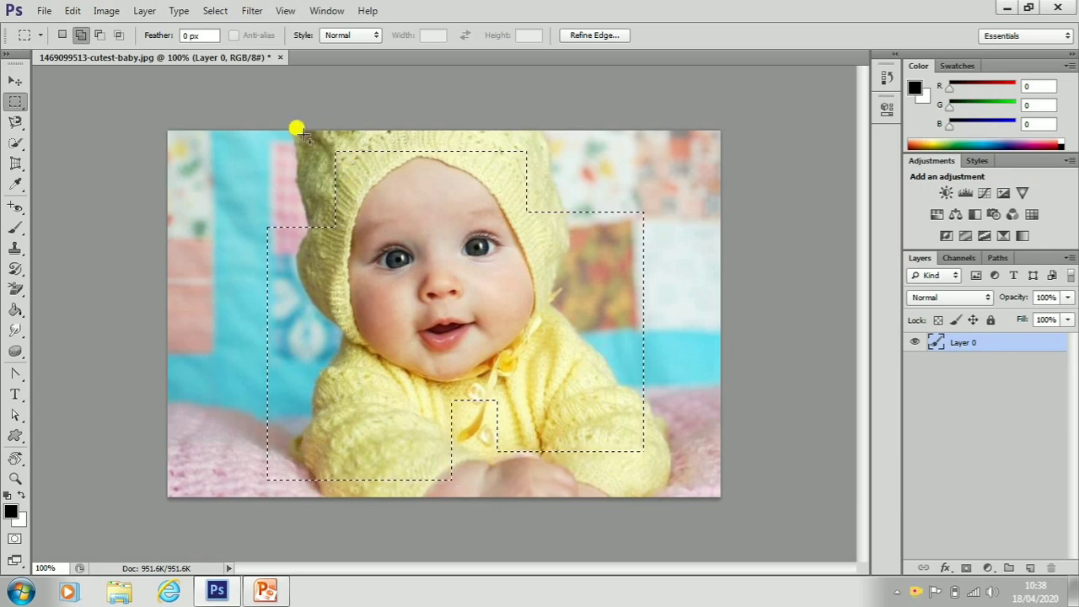
drag(328, 177, 574, 184)
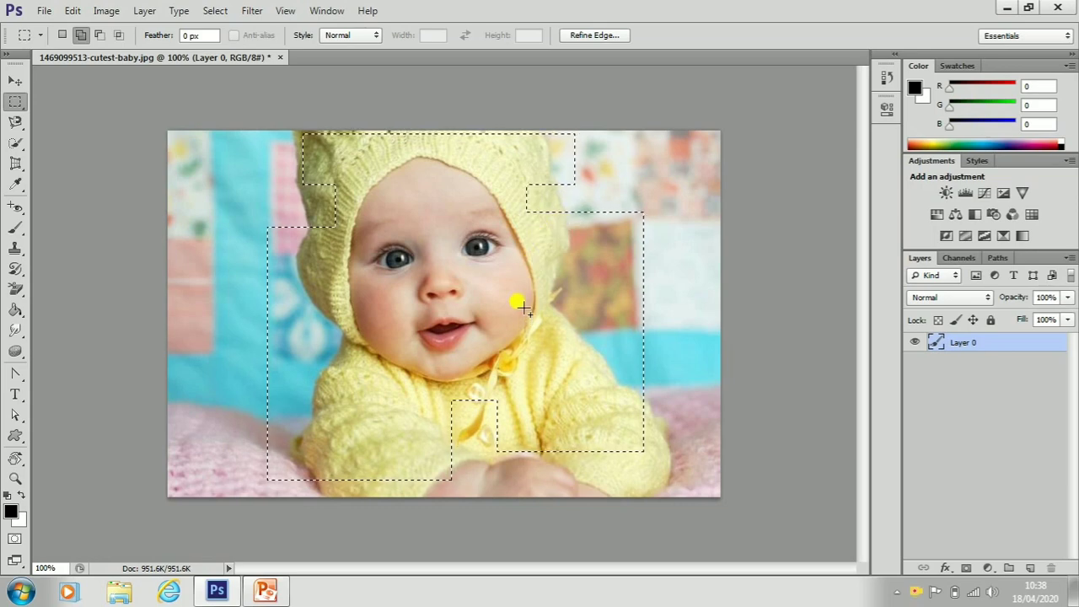
- Move the combined selection's pixels slightly up and to the right, undo the move and deselect
key(v)
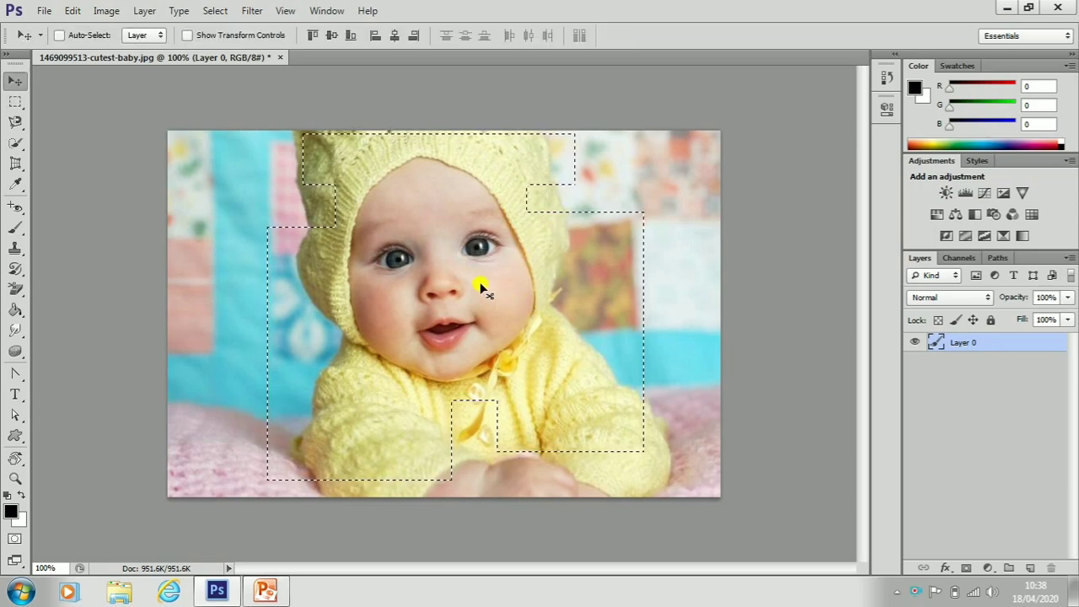
mouse_move(480, 279)
mouse_down()
mouse_move(590, 252)
mouse_move(472, 327)
mouse_move(405, 259)
mouse_move(491, 245)
mouse_move(506, 278)
mouse_move(460, 289)
mouse_move(488, 277)
mouse_up()
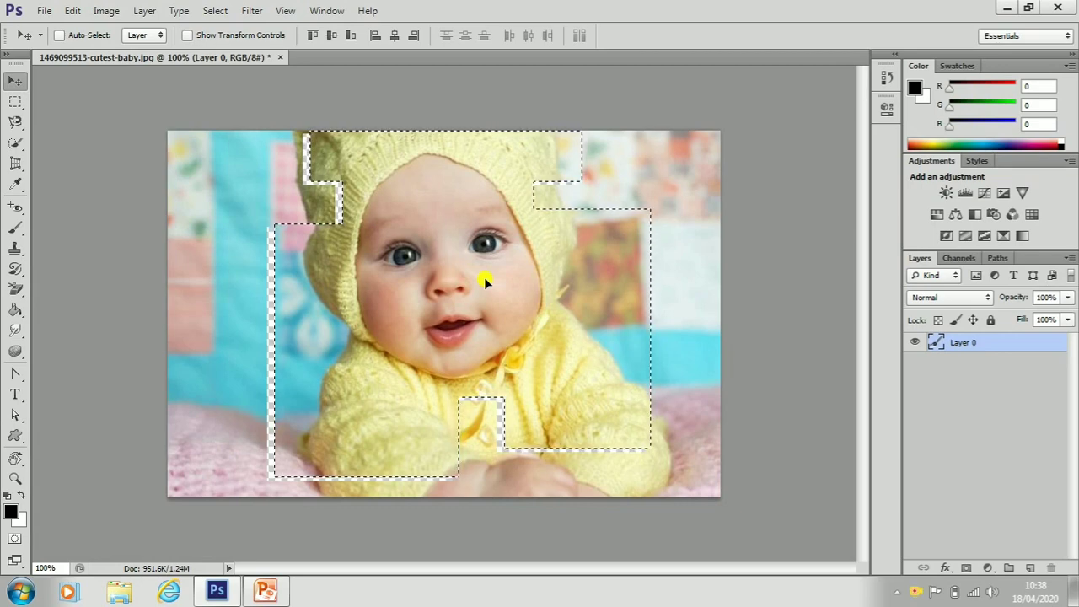
click(15, 102)
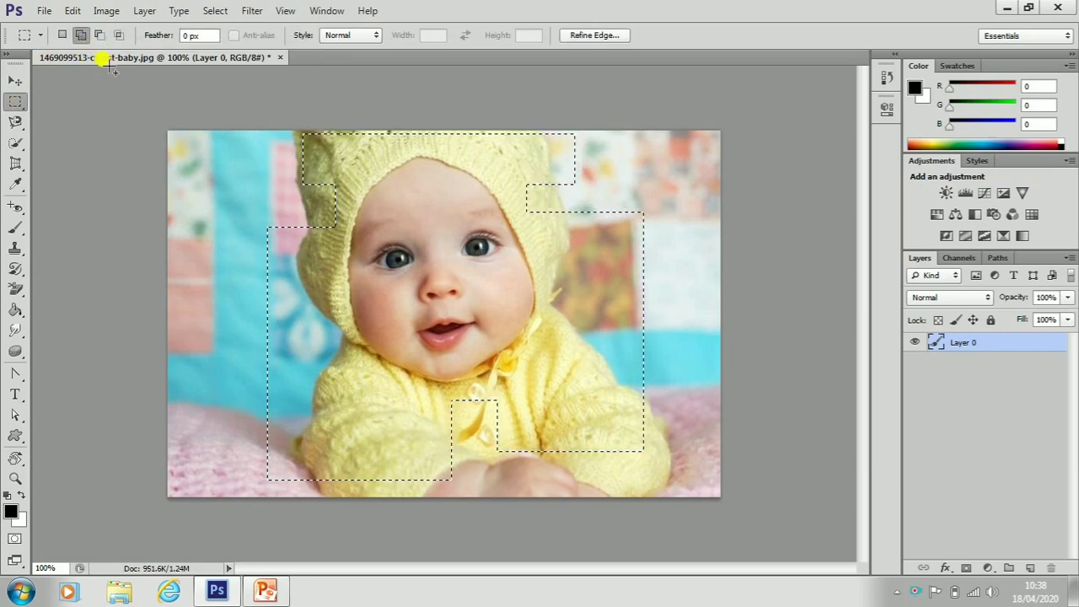
click(206, 79)
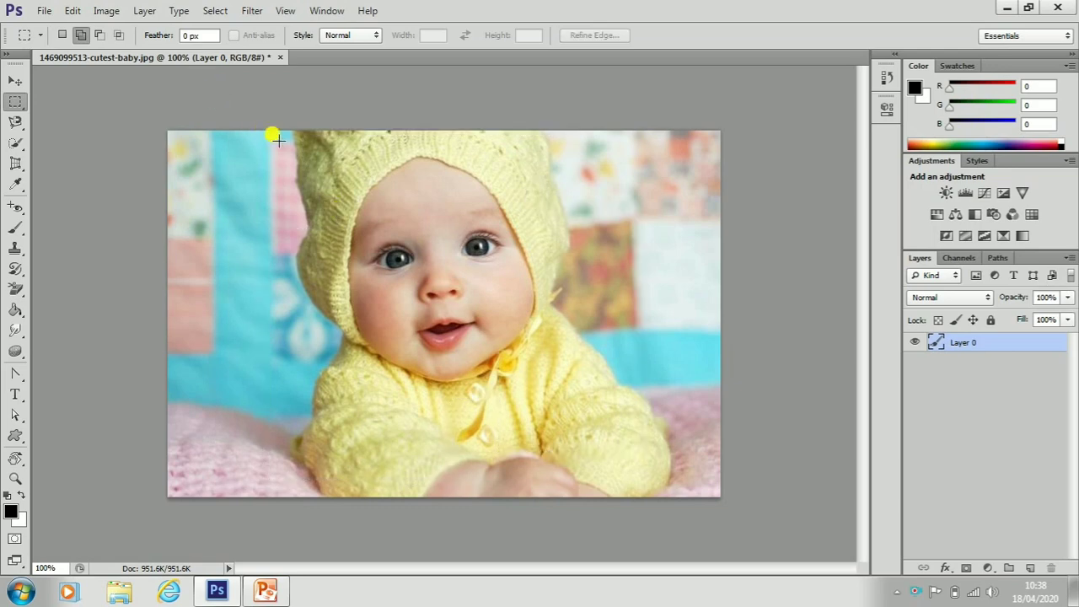
- Draw a rectangular marquee around the baby's head and subtract rectangles from its left side, lower edge and both upper corners
drag(274, 132, 594, 391)
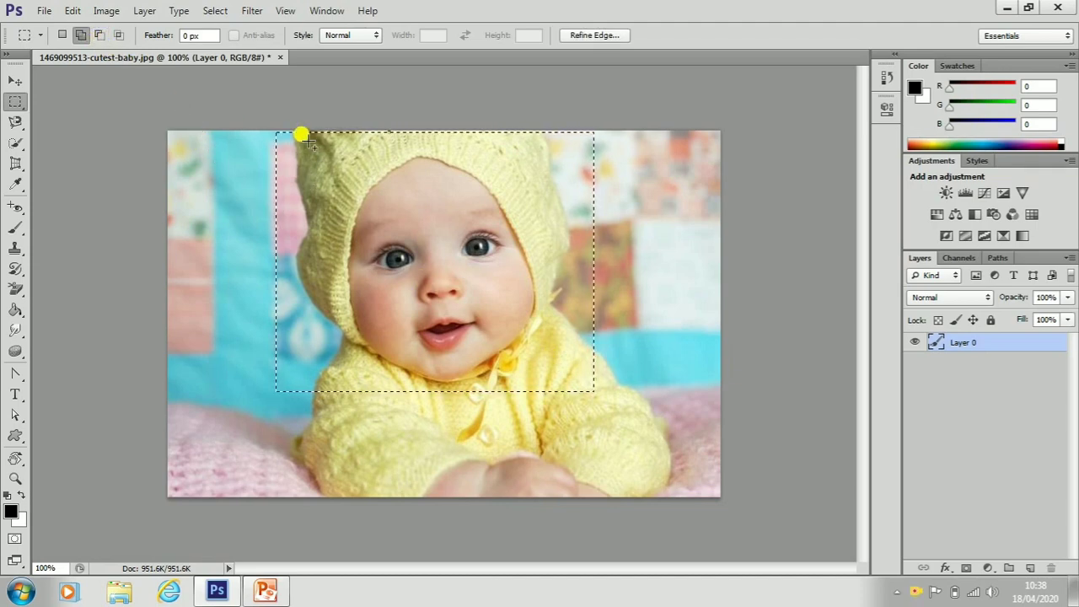
click(102, 36)
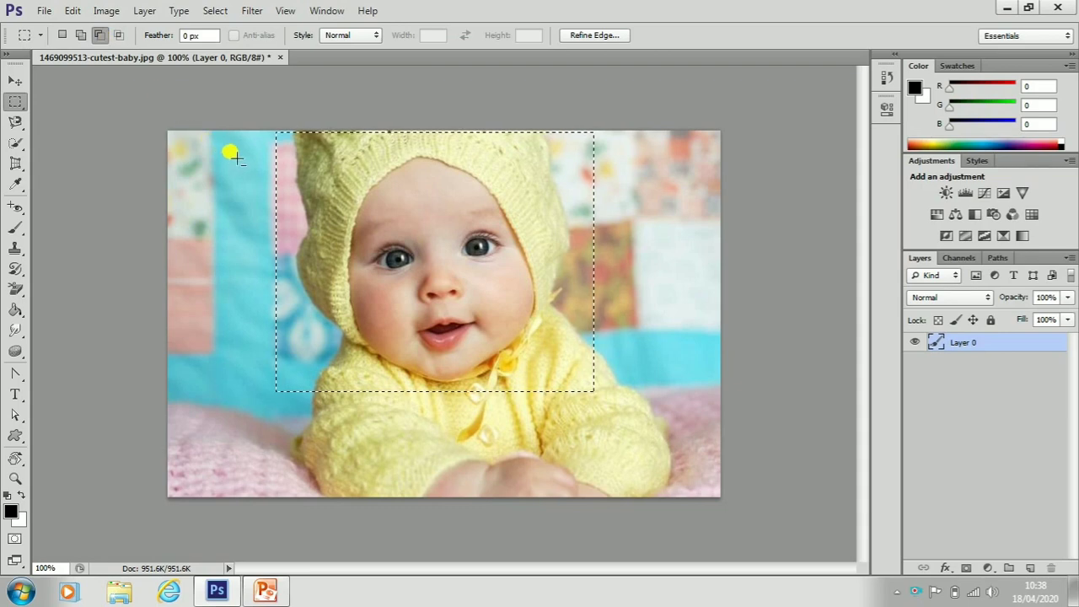
drag(232, 147, 403, 422)
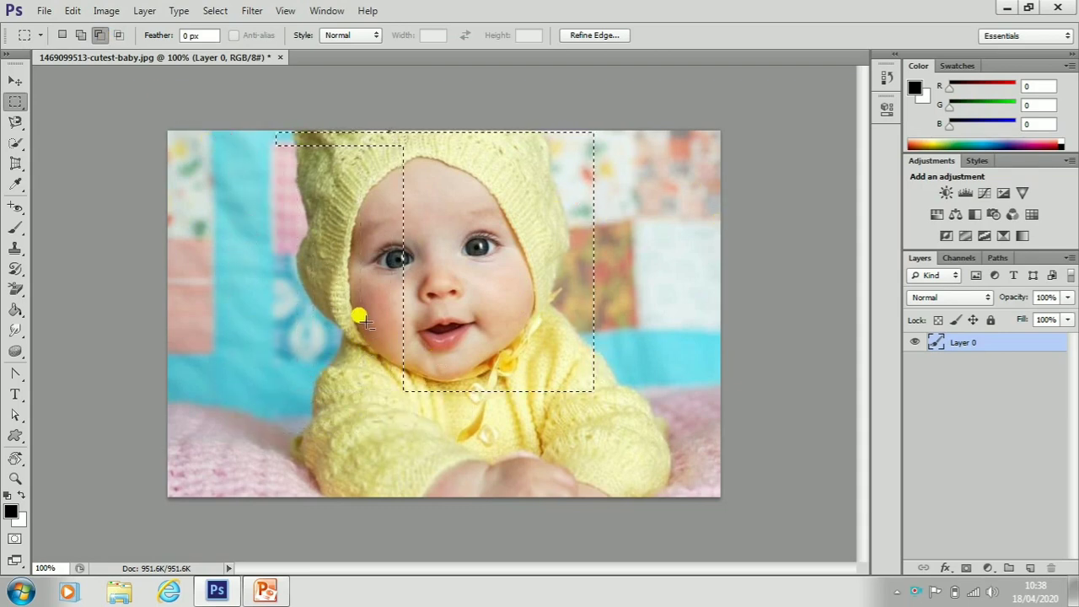
drag(368, 321, 621, 421)
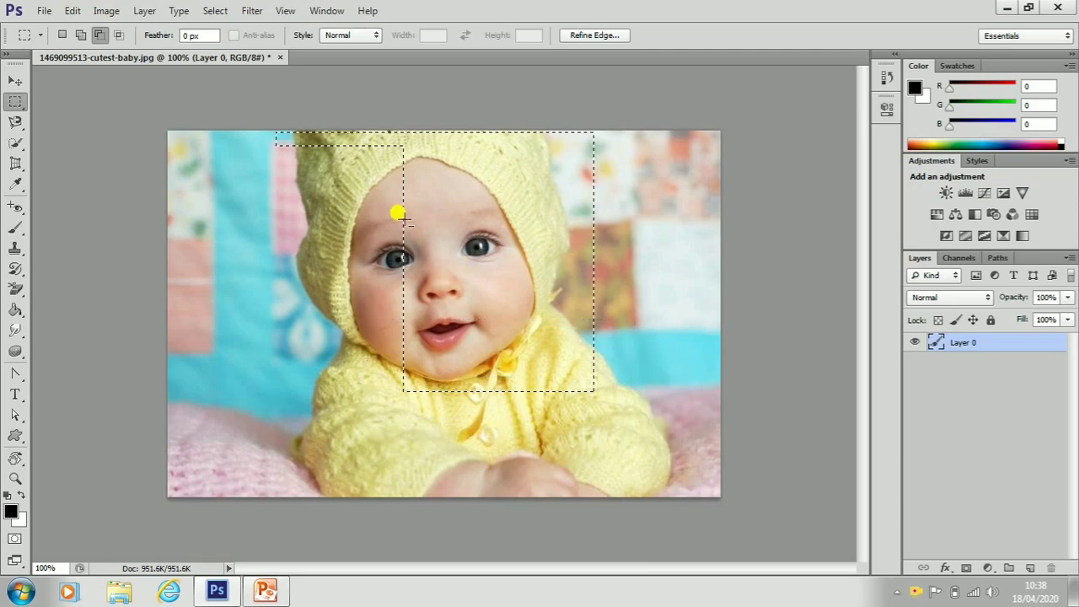
drag(270, 130, 415, 162)
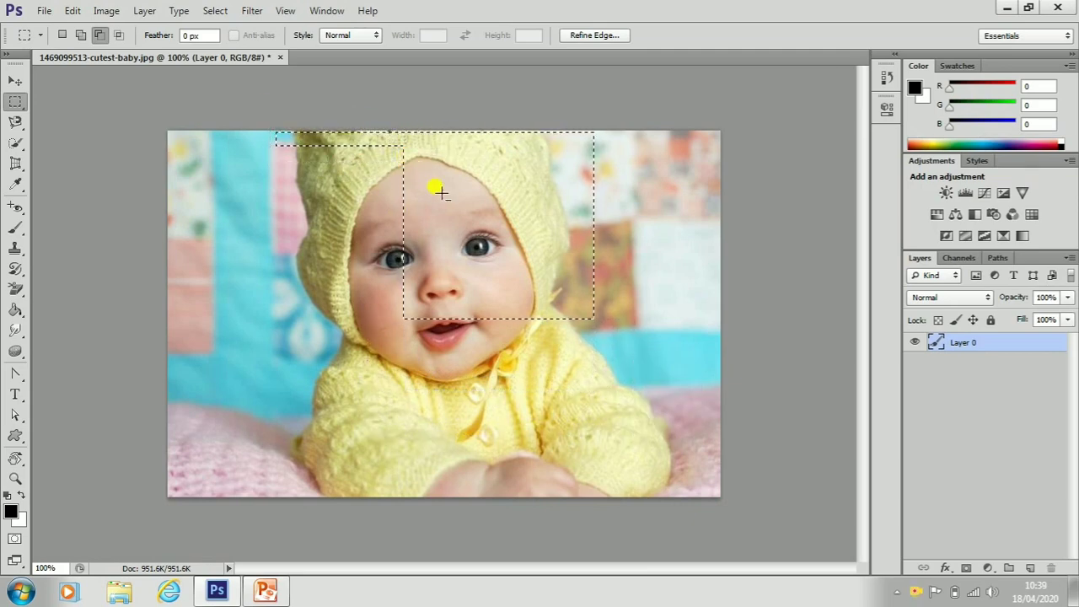
drag(512, 122, 634, 242)
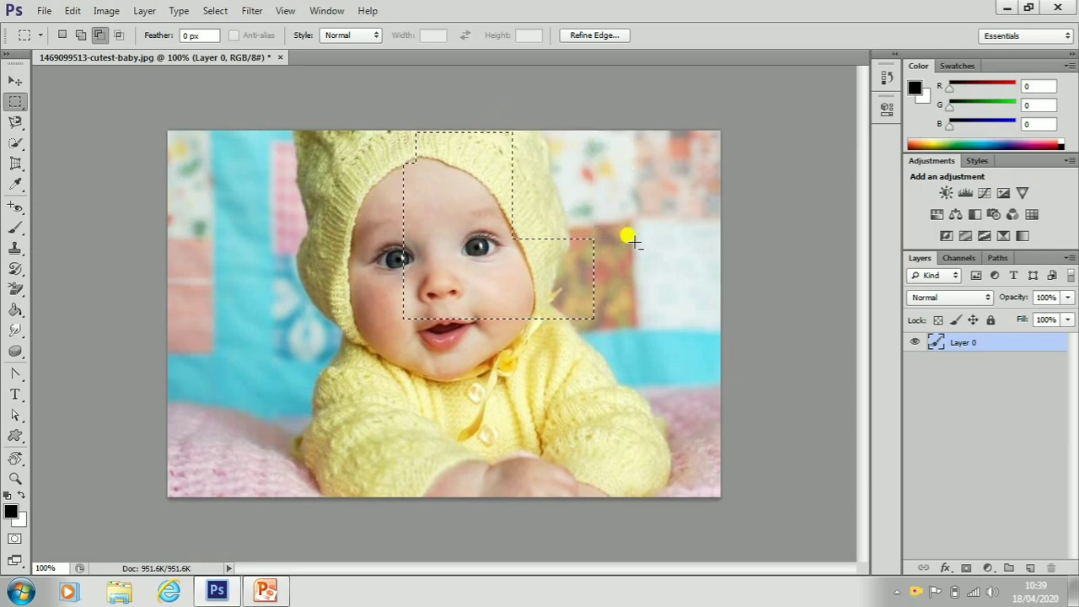
key(v)
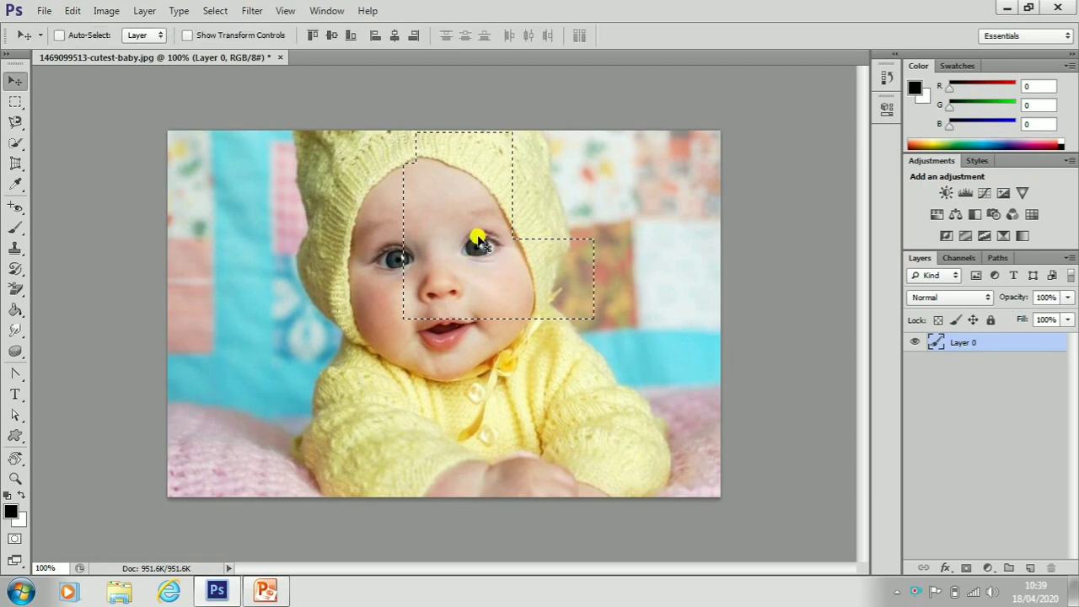
- Move the subtracted selection's pixels right and slightly up with the Move tool, undo the move and deselect
drag(481, 230, 616, 210)
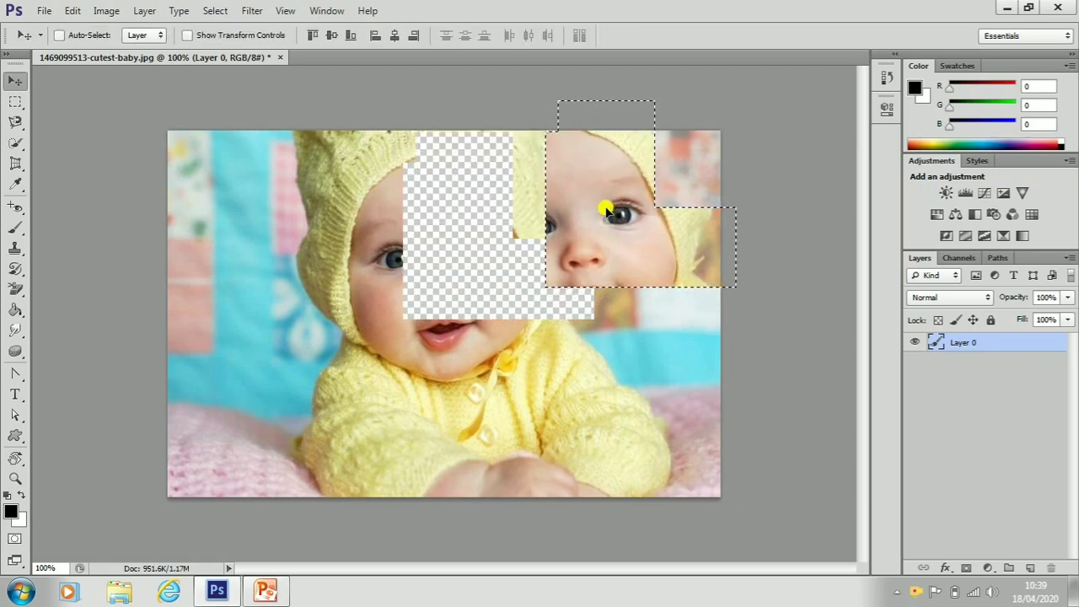
key(ctrl+z)
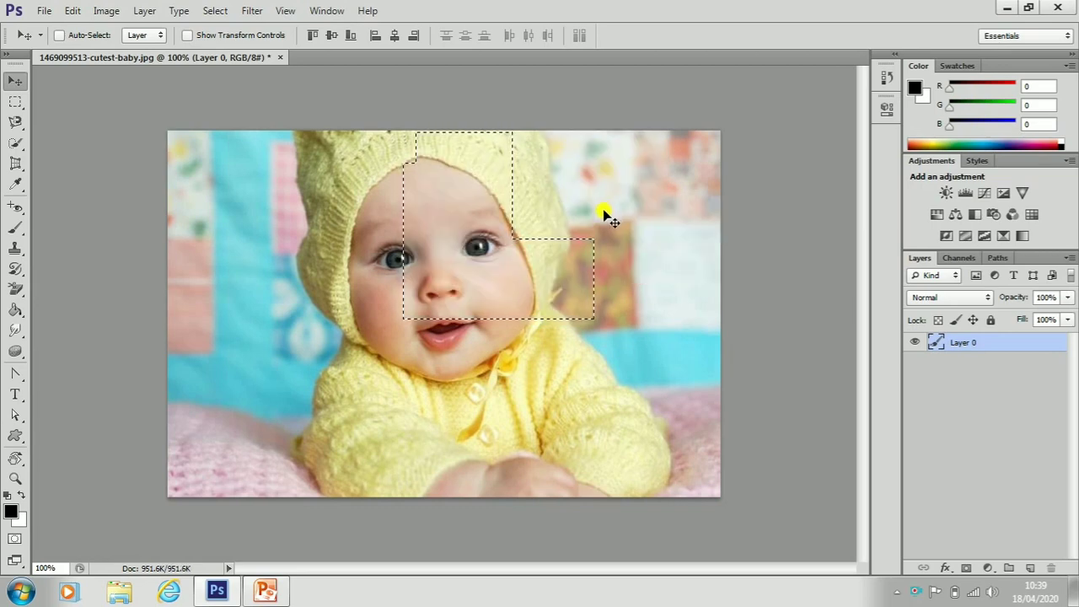
key(ctrl+d)
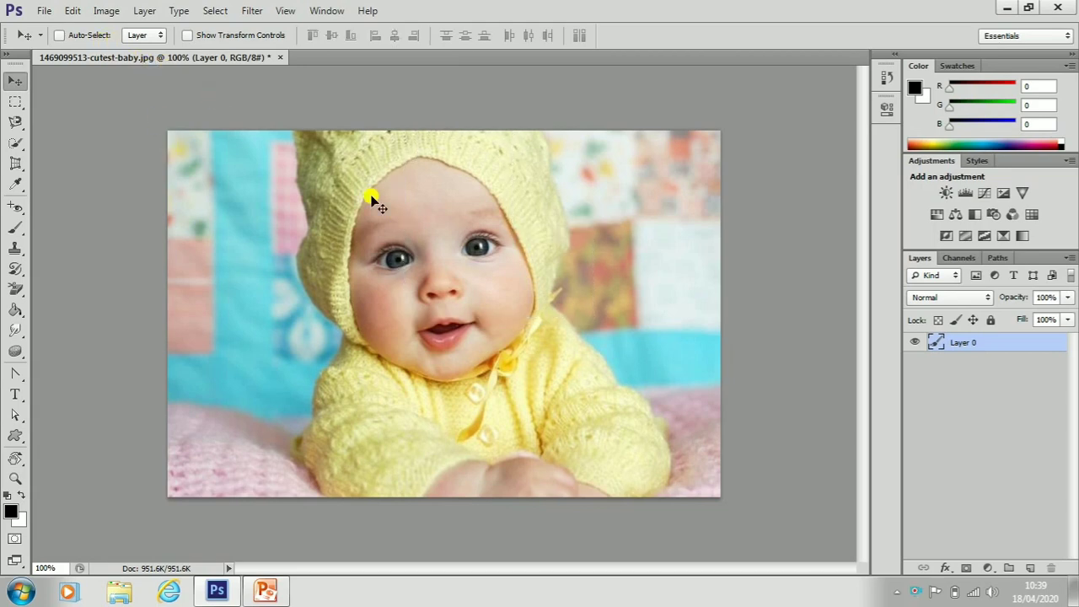
- Draw a rectangular marquee around the baby's head and intersect it with two overlapping rectangles, keeping a narrow vertical strip through the face
click(10, 101)
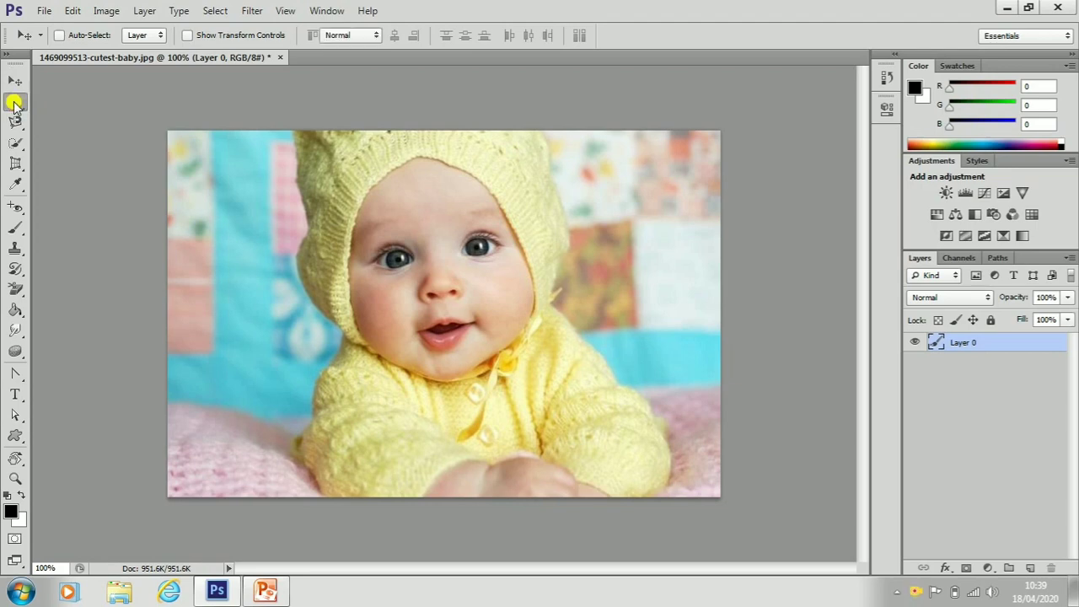
drag(251, 155, 641, 382)
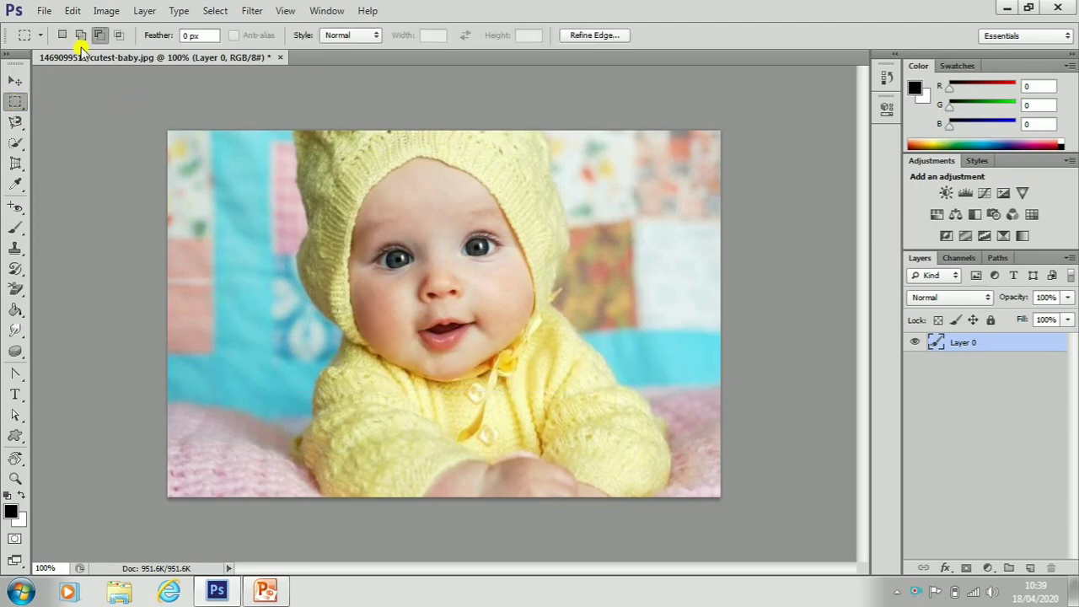
click(123, 37)
drag(210, 158, 459, 411)
drag(392, 131, 579, 430)
key(ctrl+z)
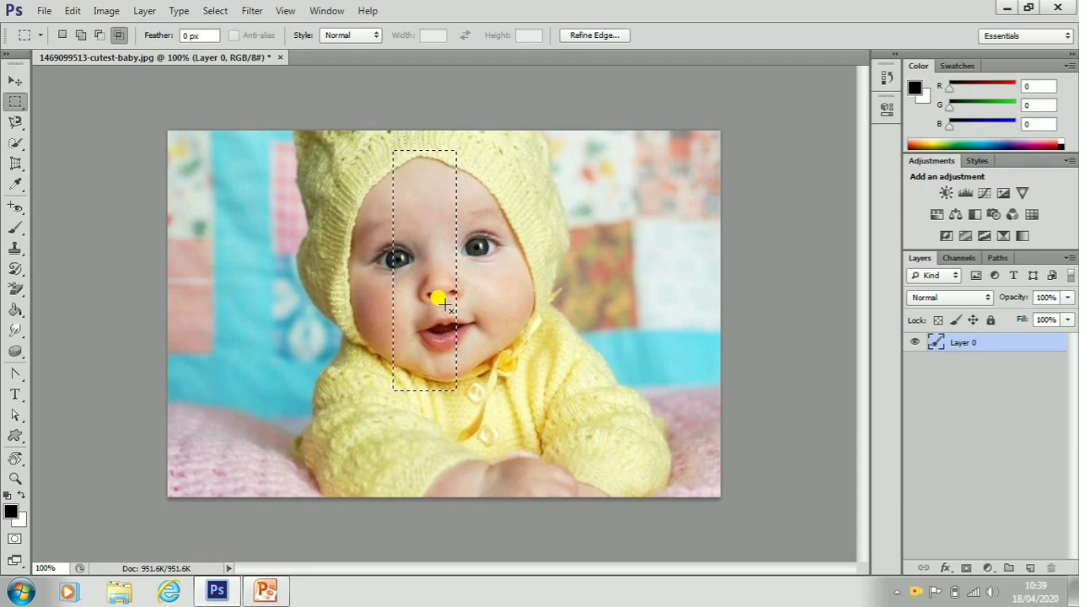
- Move the face strip's pixels right over the patchwork background, undo the move and deselect
key(v)
drag(443, 302, 628, 277)
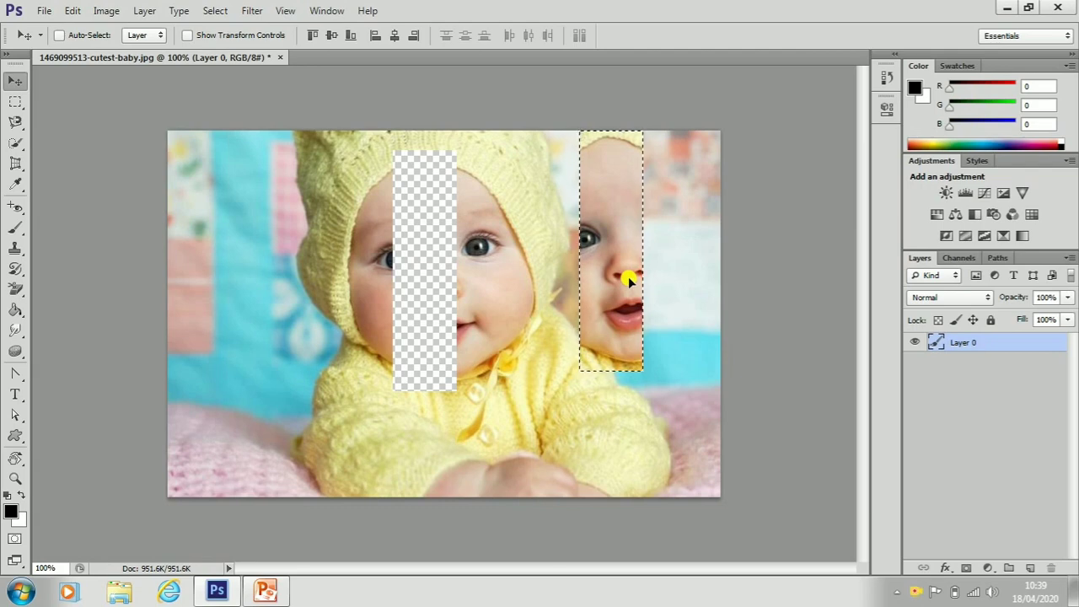
key(ctrl+z)
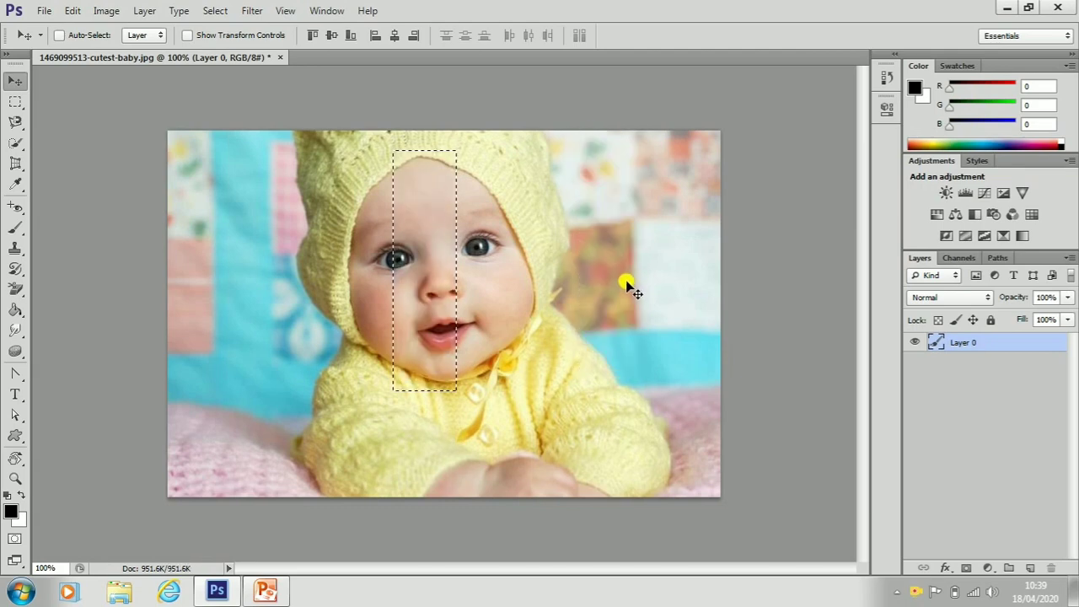
key(ctrl+d)
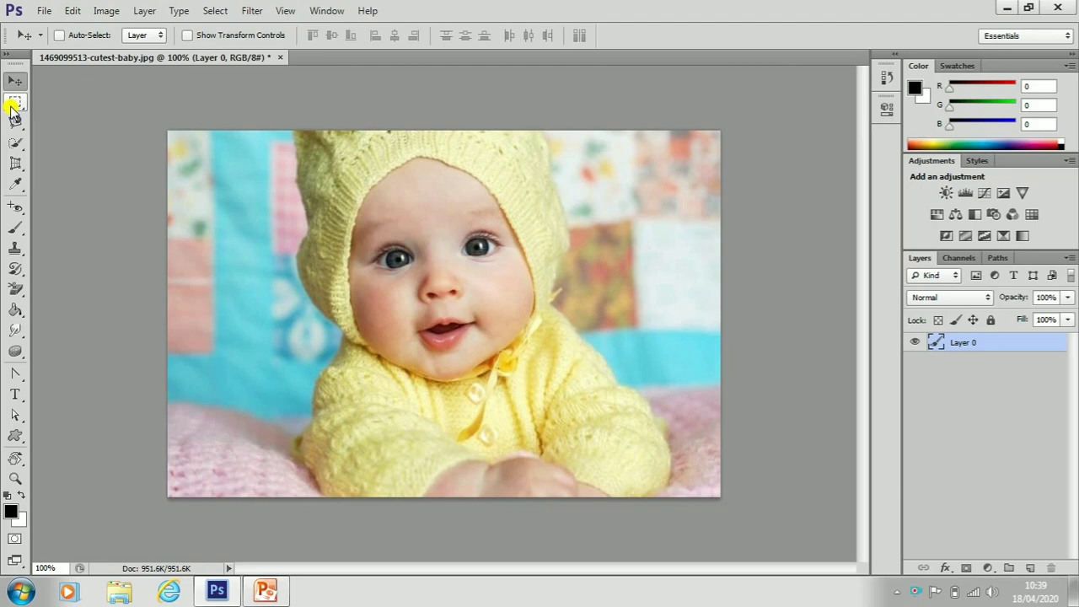
- Draw a wide selection around the baby's head with the Elliptical Marquee tool
drag(11, 104, 68, 114)
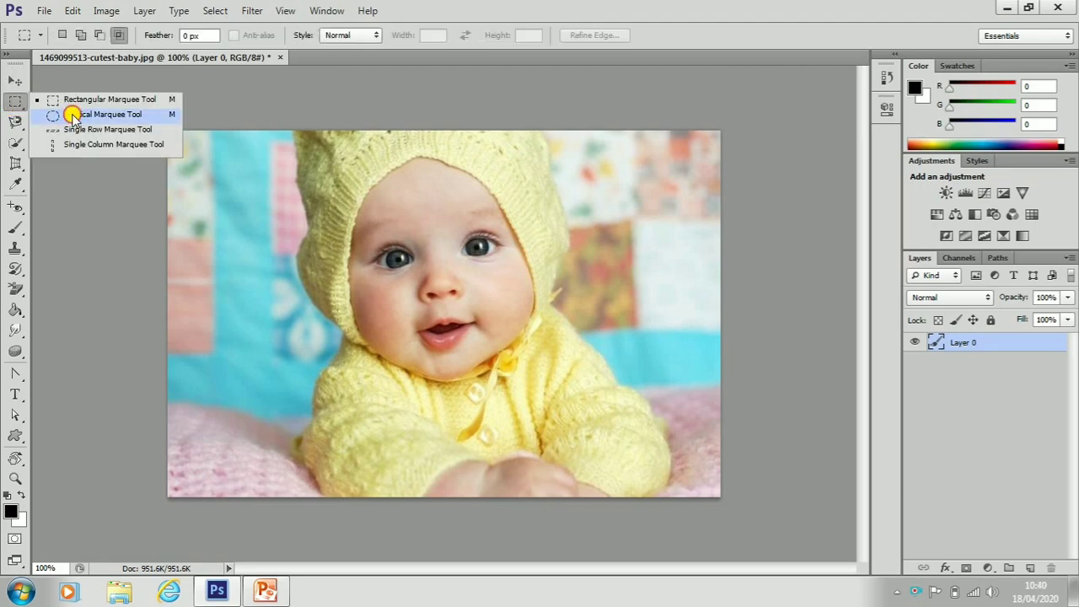
click(72, 115)
drag(248, 140, 618, 383)
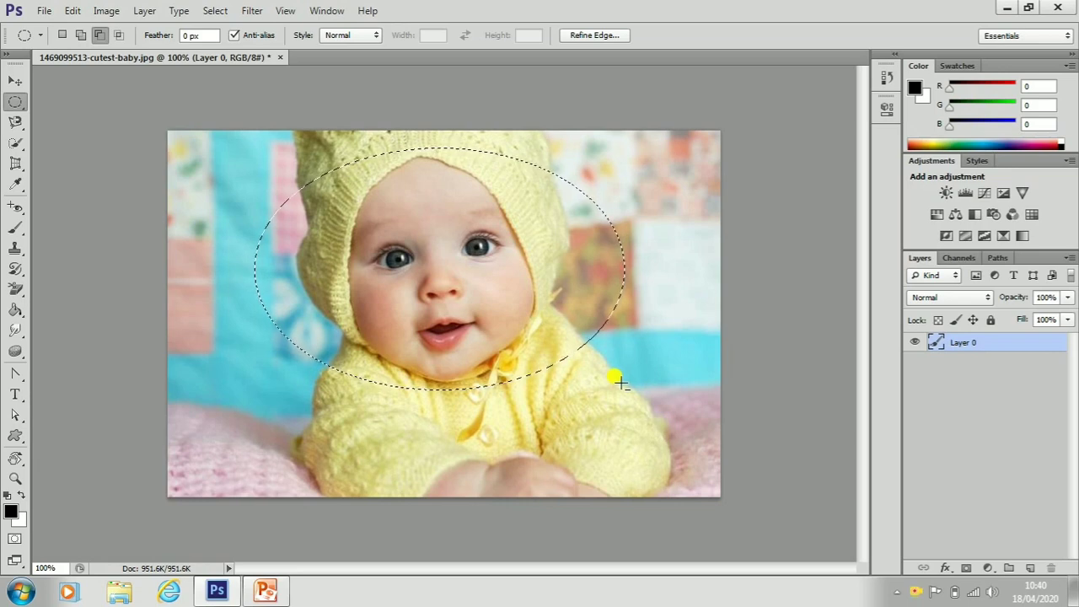
- In Add to Selection mode, extend the elliptical selection with a large ellipse on the left and smaller overlapping ellipses around its edge
click(80, 38)
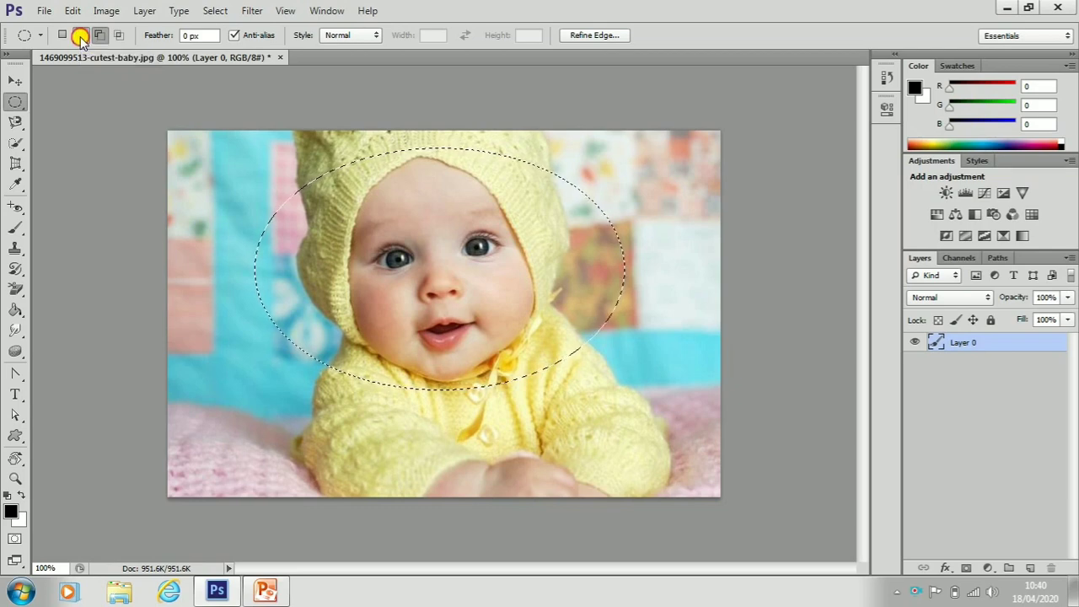
drag(299, 285, 430, 396)
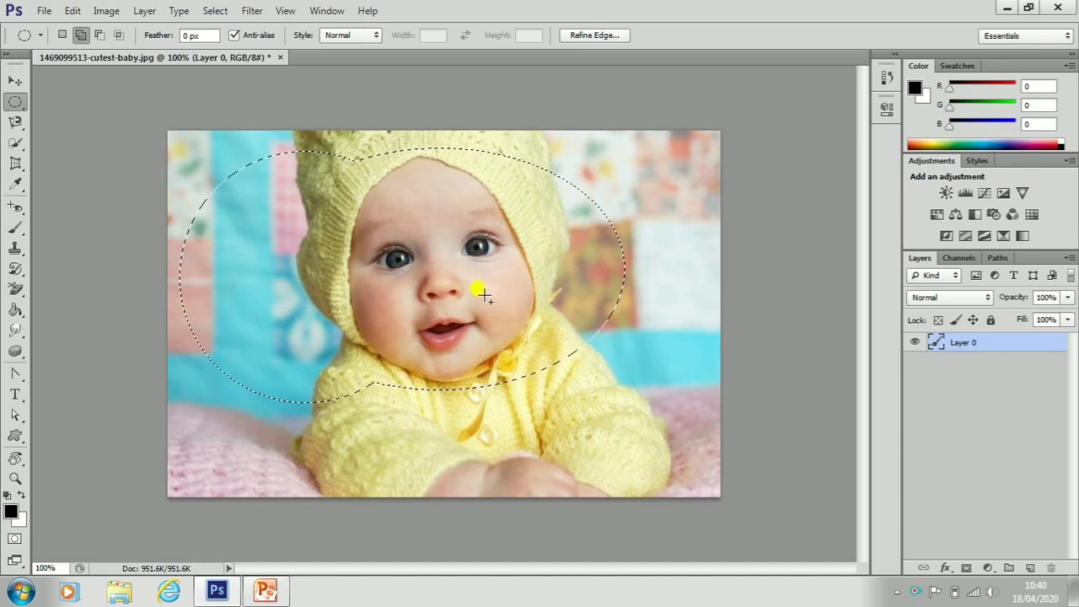
drag(562, 225, 671, 350)
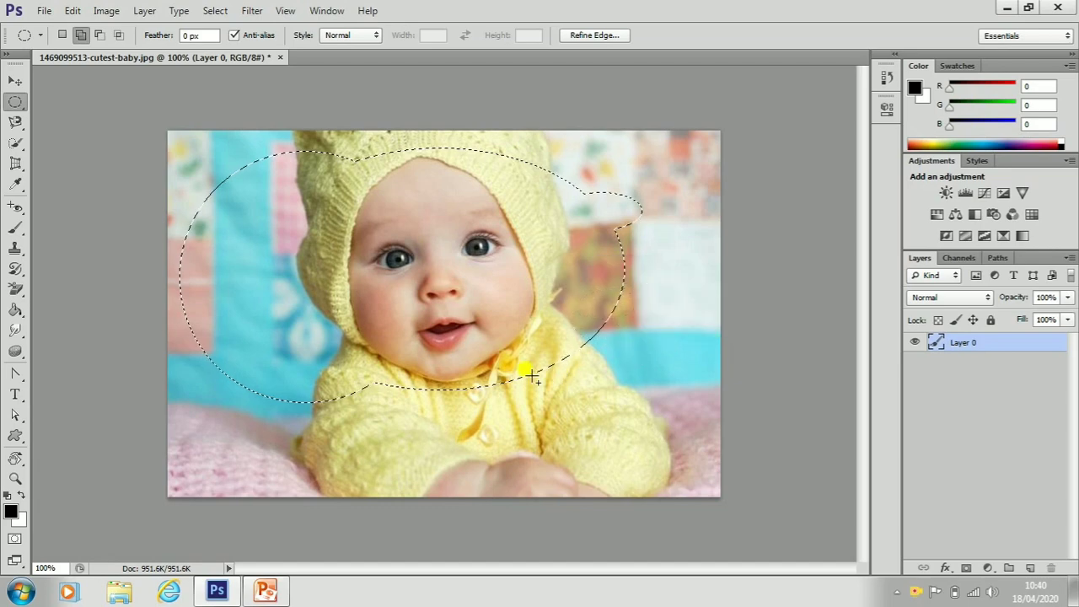
drag(472, 366, 541, 437)
drag(309, 365, 382, 448)
drag(186, 321, 222, 337)
drag(205, 171, 169, 213)
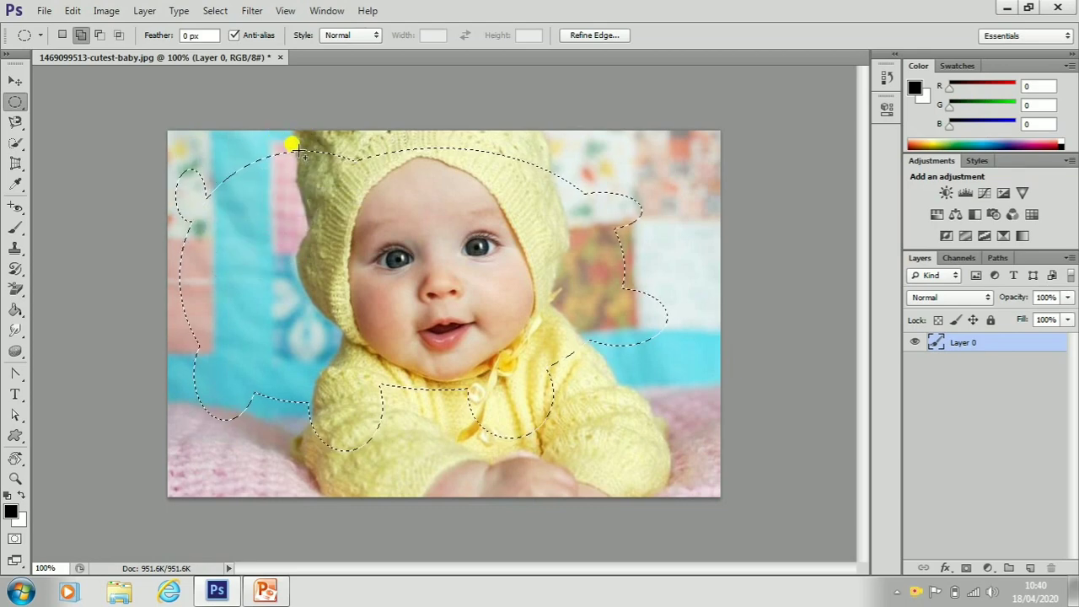
drag(291, 141, 363, 219)
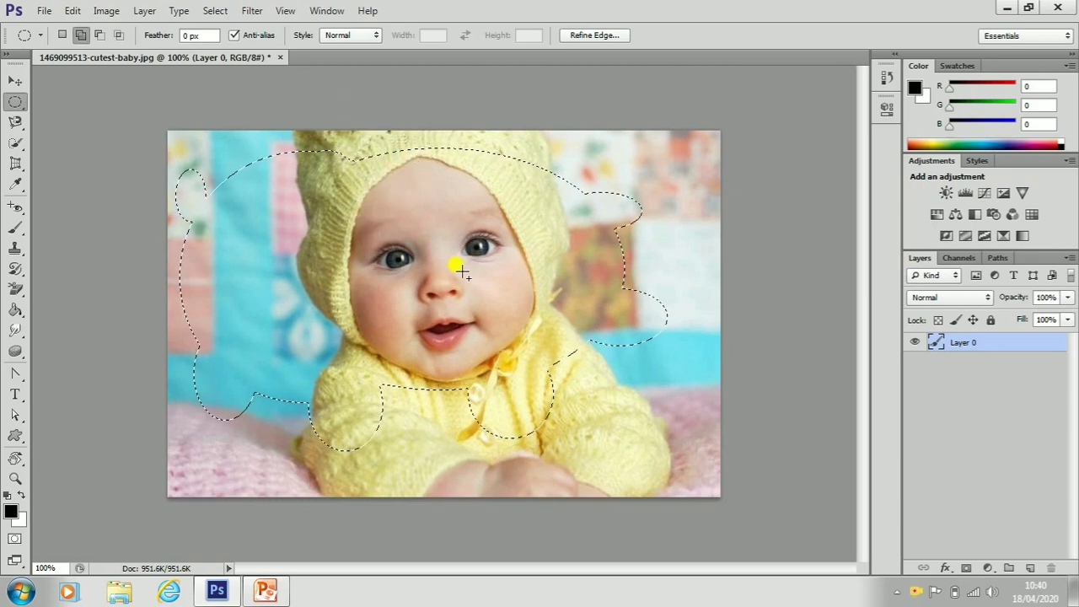
- Move the combined elliptical selection's pixels up and to the right, undo the move and deselect
key(v)
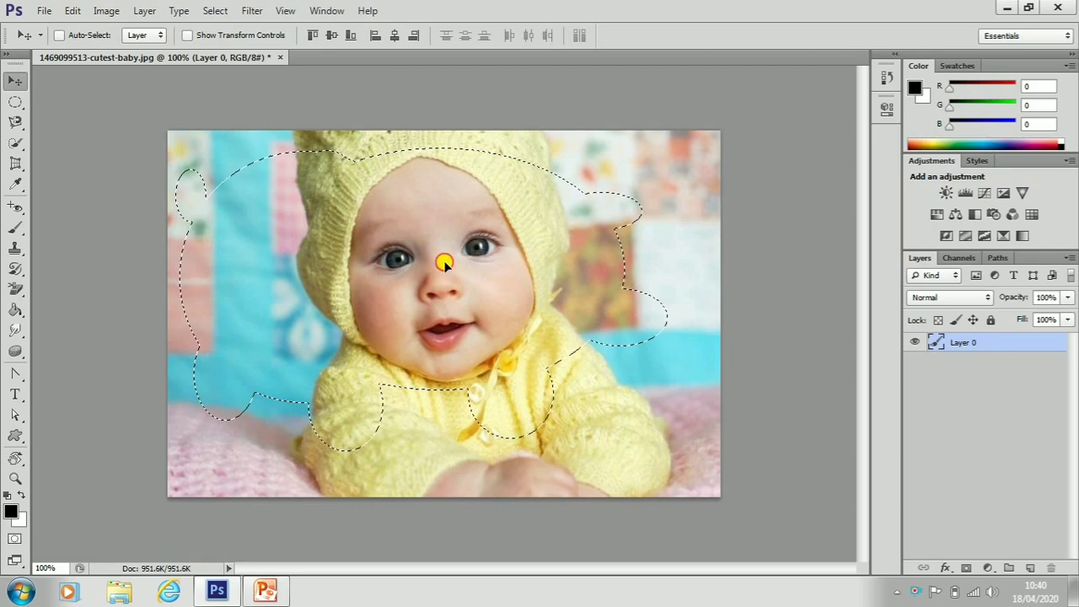
drag(444, 263, 602, 195)
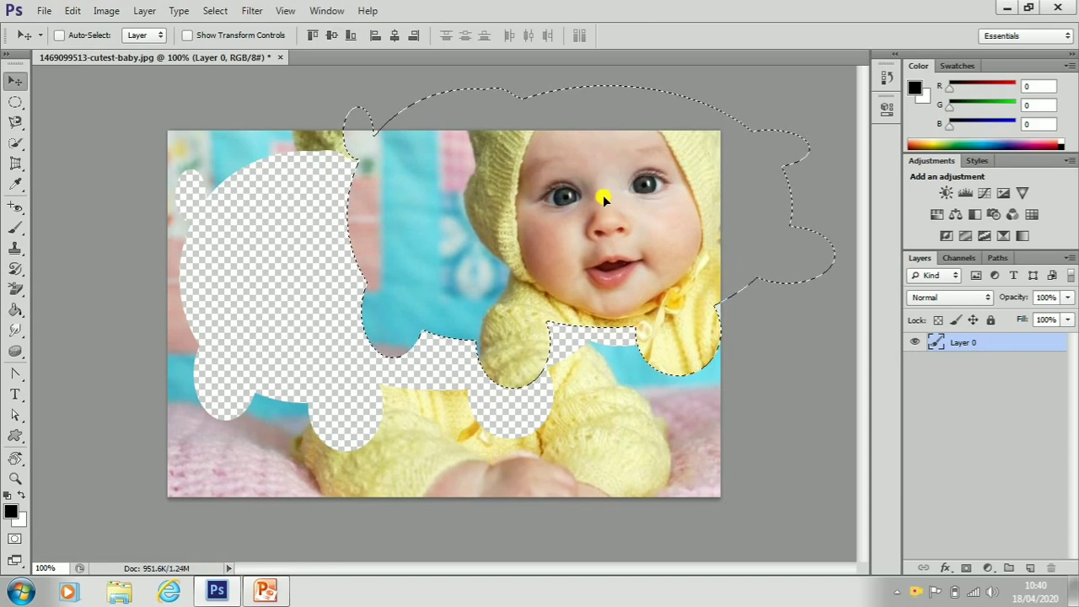
key(ctrl+z)
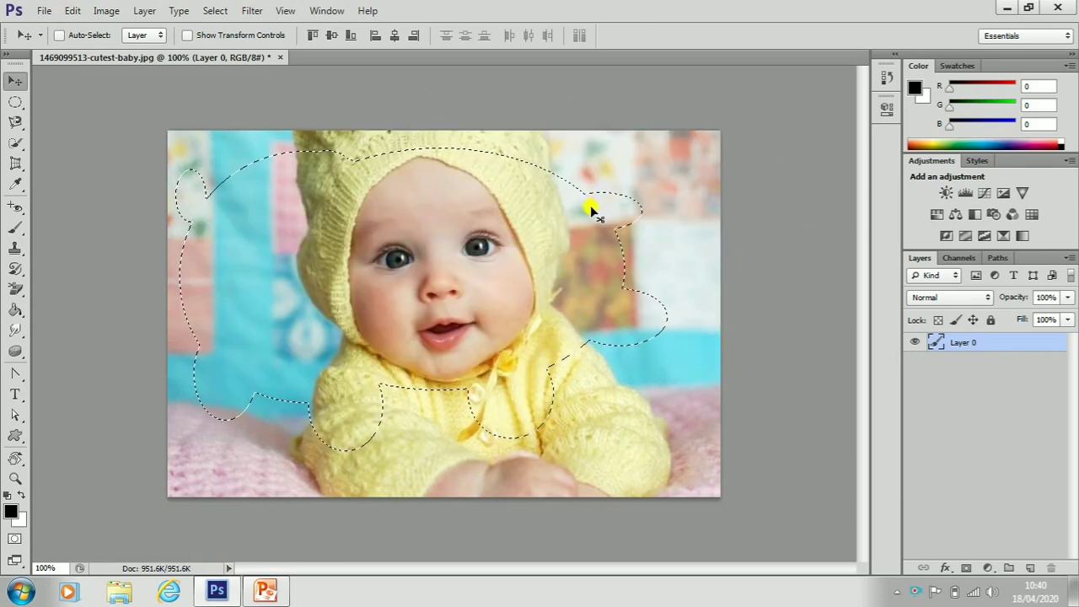
key(ctrl+d)
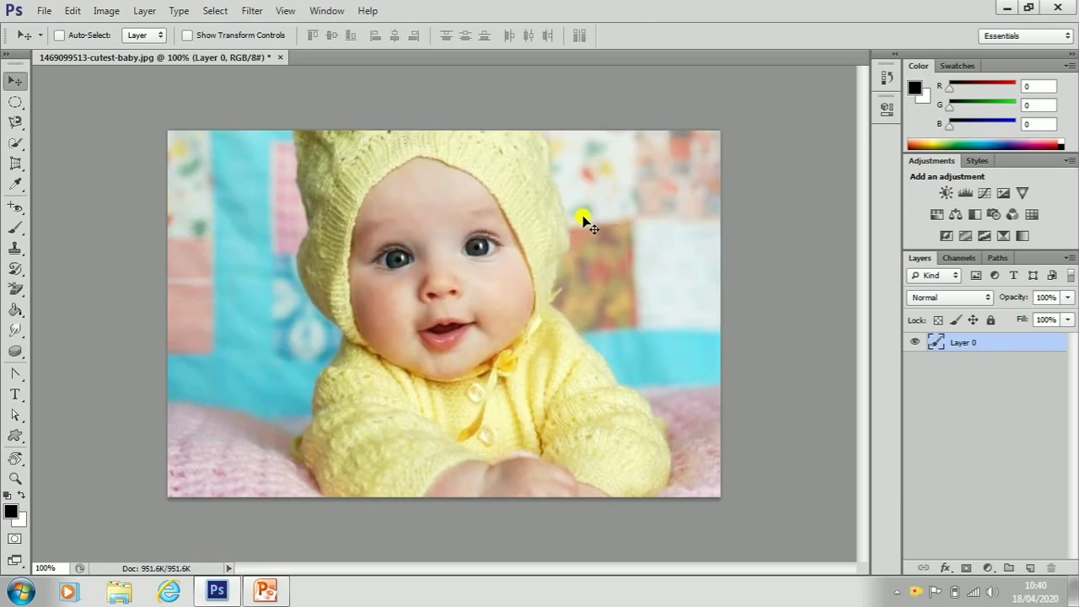